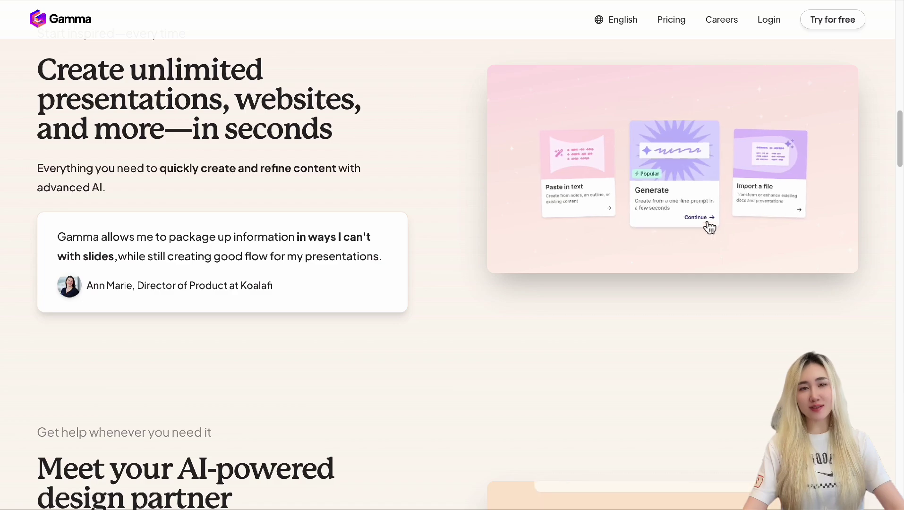
# Look through the feature sections of the Gamma homepage, from content creation and the AI design partner to restyling and sharing.
pyautogui.scroll(-5, 425, 411)
pyautogui.scroll(-2, 428, 412)
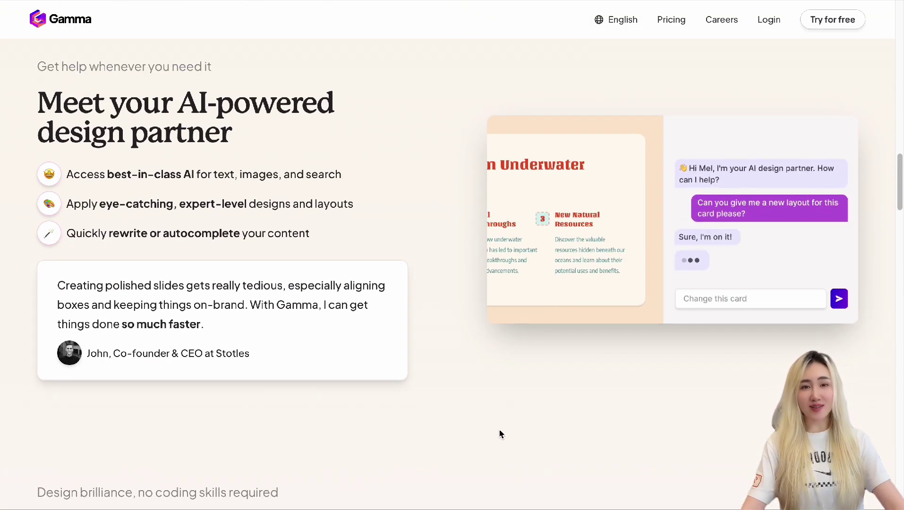
pyautogui.scroll(-8, 502, 433)
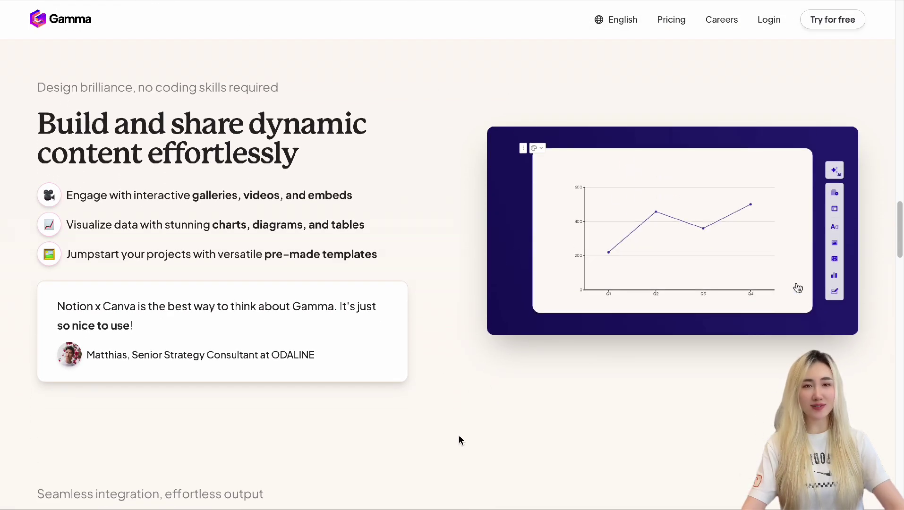
pyautogui.scroll(-8, 460, 440)
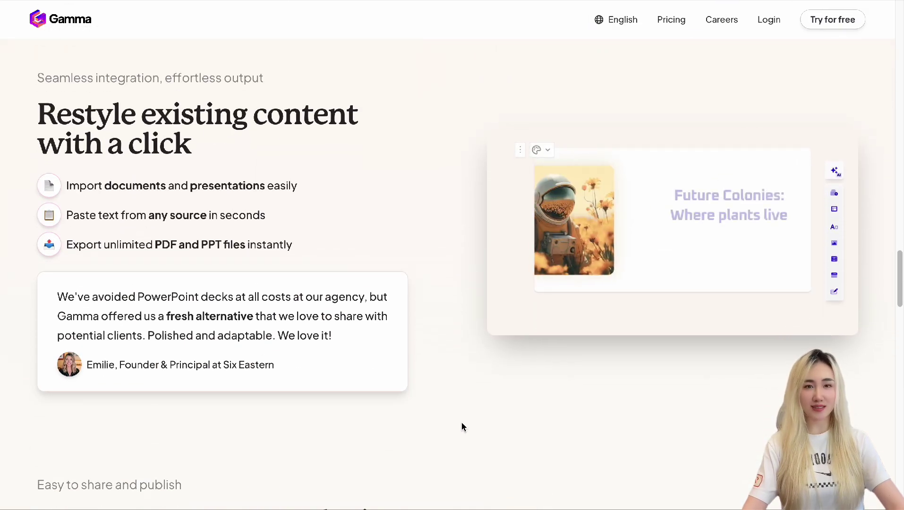
pyautogui.scroll(-8, 461, 422)
pyautogui.scroll(-15, 461, 422)
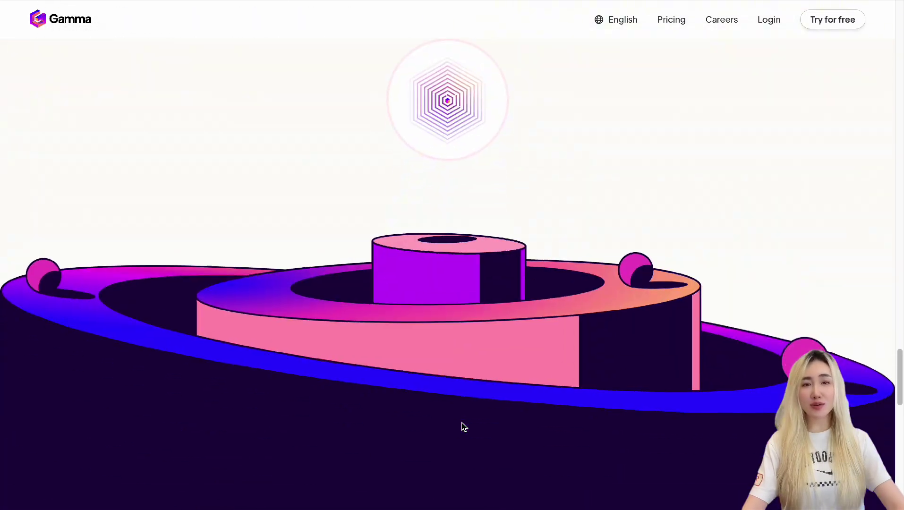
pyautogui.scroll(-3, 586, 326)
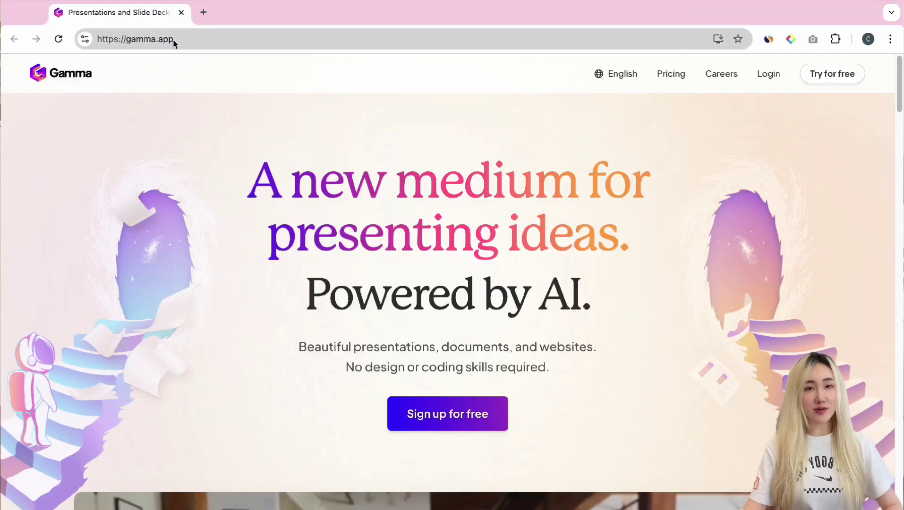
# Start the free sign-up from the homepage at gamma.app.
pyautogui.click(175, 39)
pyautogui.doubleClick(170, 40)
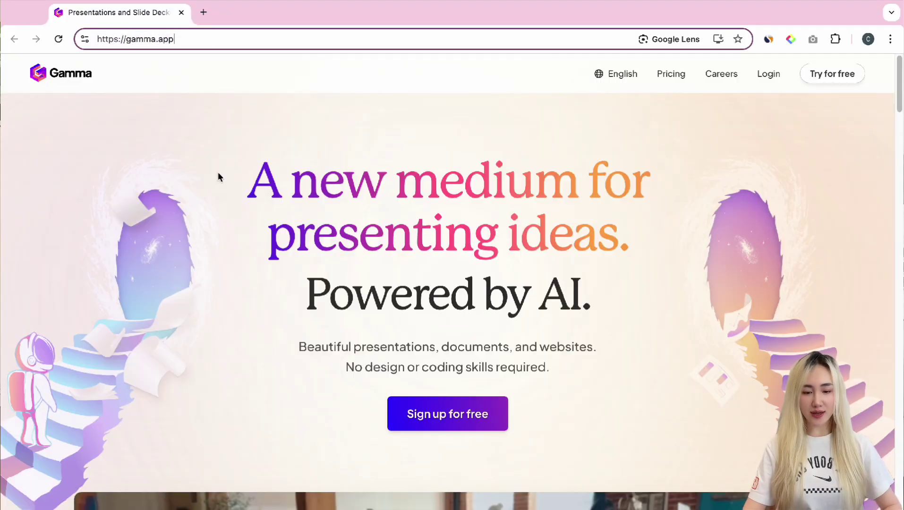
pyautogui.click(584, 235)
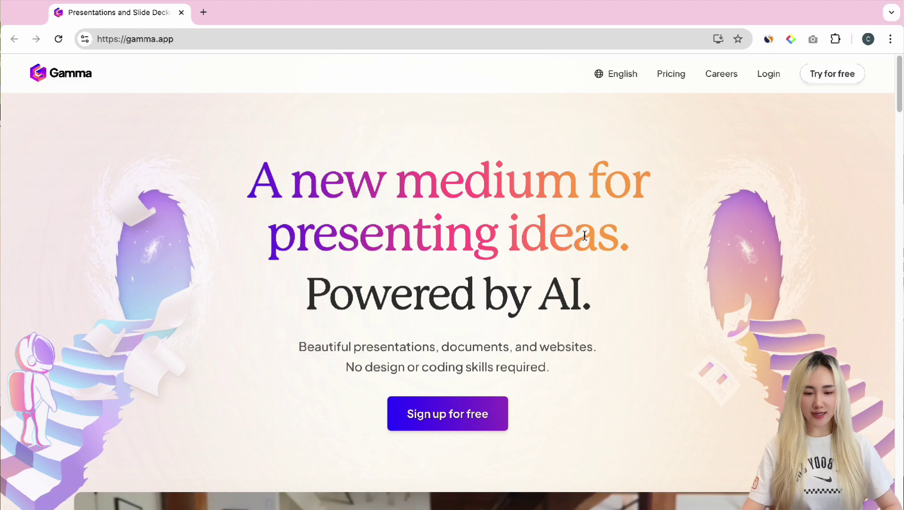
pyautogui.click(474, 425)
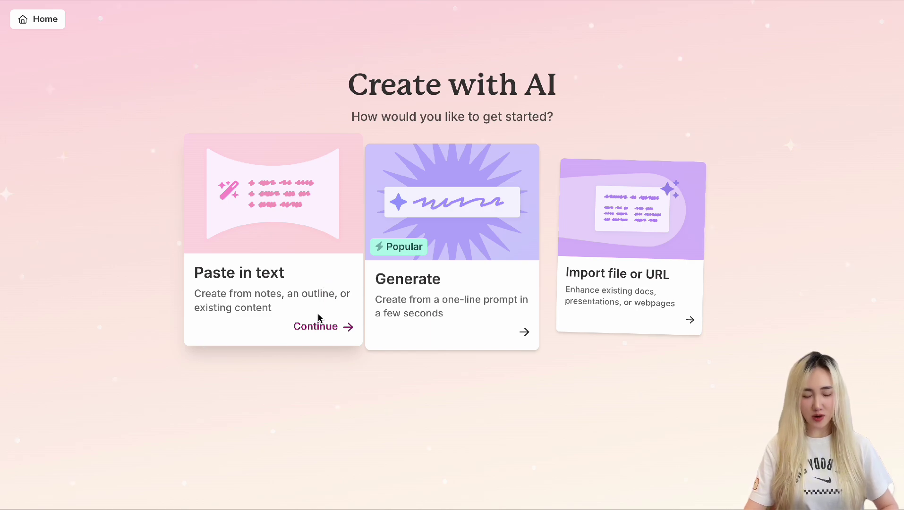
# Examine the three AI creation options: Paste in text, Generate, and Import file or URL.
pyautogui.click(317, 330)
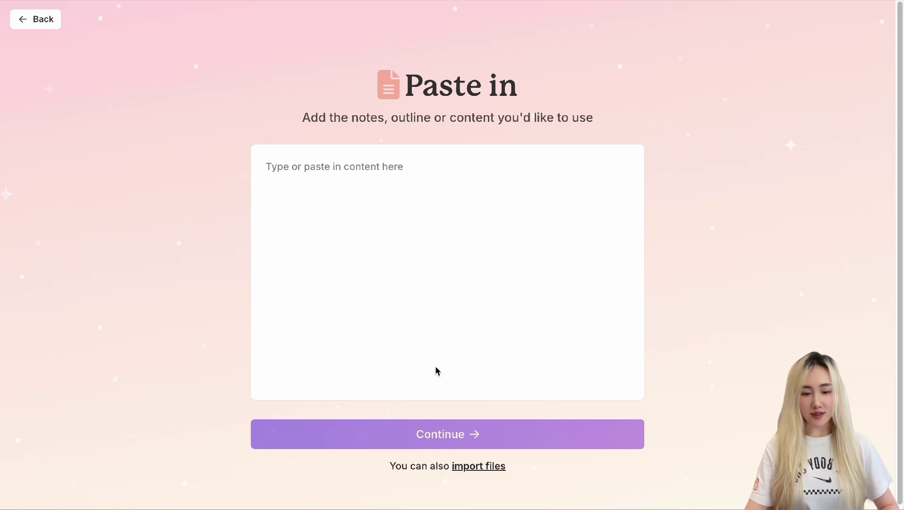
pyautogui.click(44, 22)
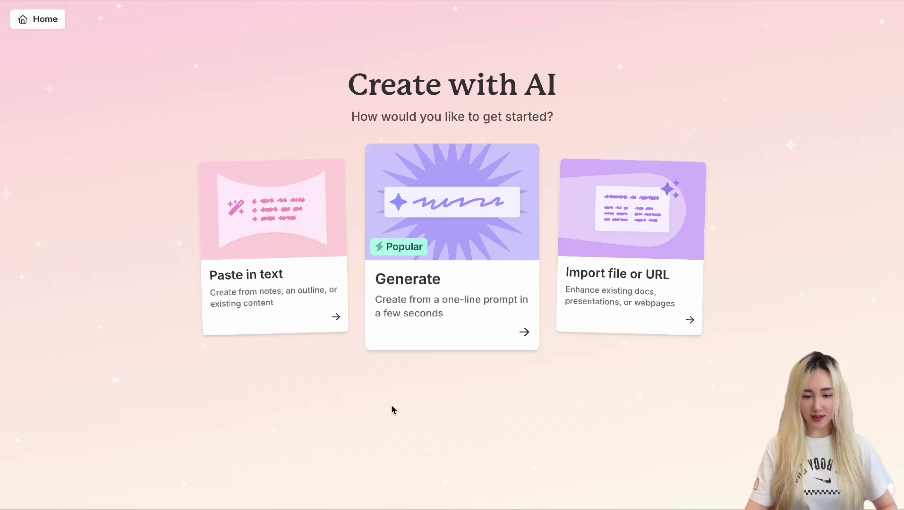
pyautogui.click(435, 312)
pyautogui.click(278, 253)
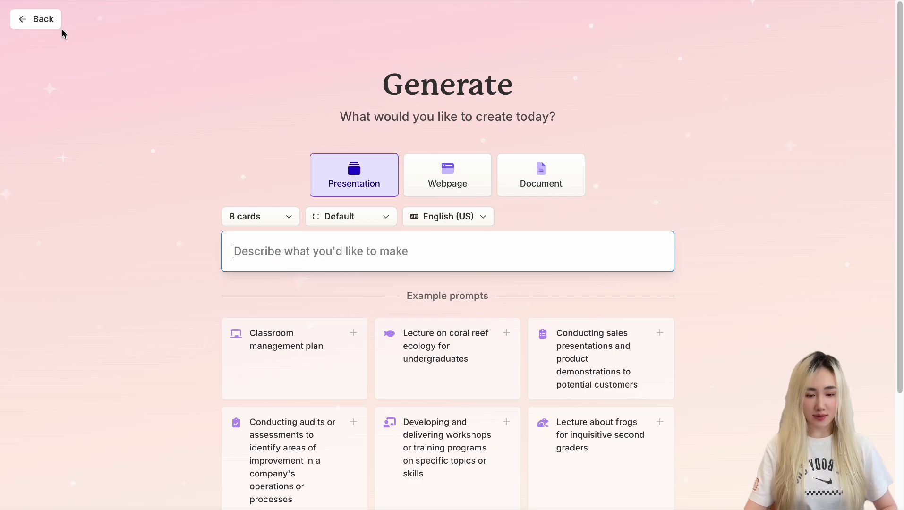
pyautogui.click(38, 20)
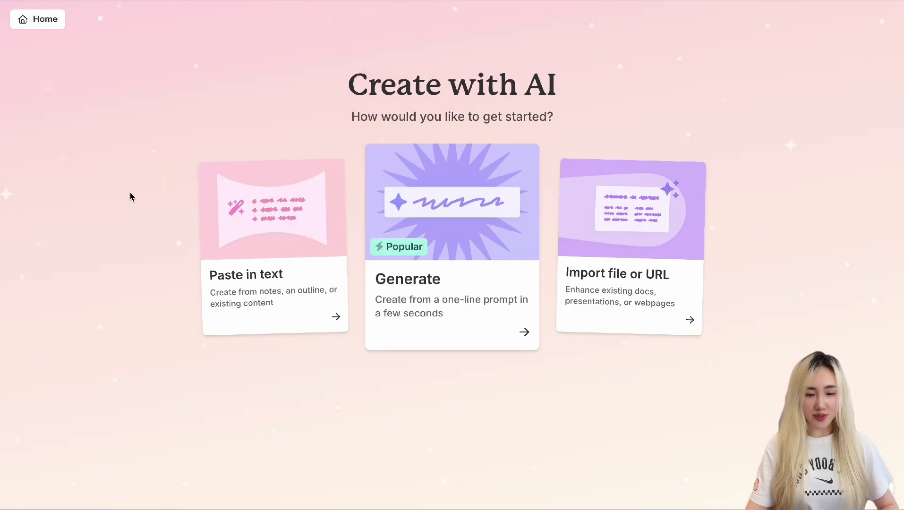
pyautogui.click(658, 281)
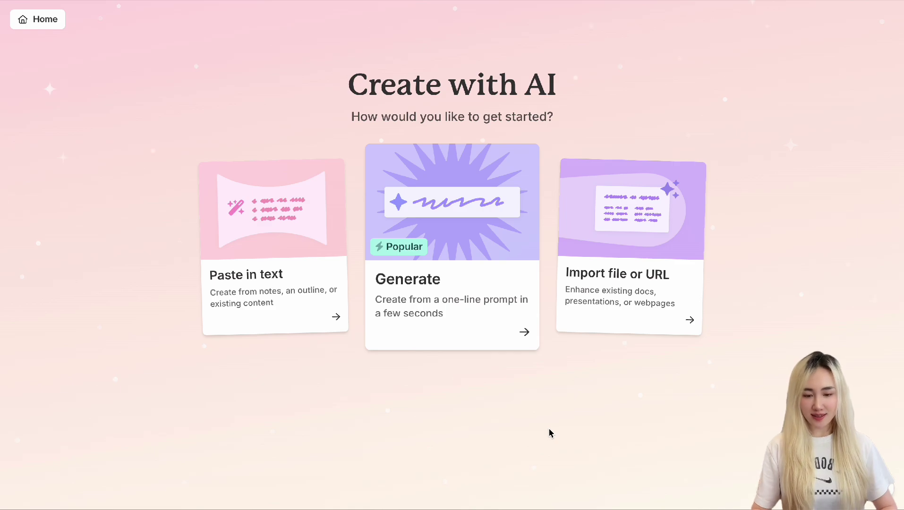
# Generate a presentation outline from the one-line prompt "marketing strategy for a new product launch".
pyautogui.click(514, 340)
pyautogui.click(436, 258)
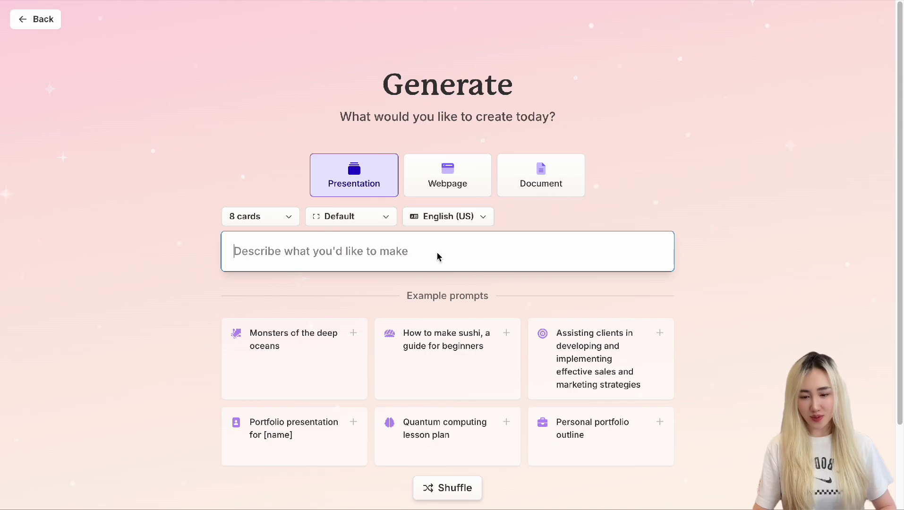
pyautogui.write('marketin')
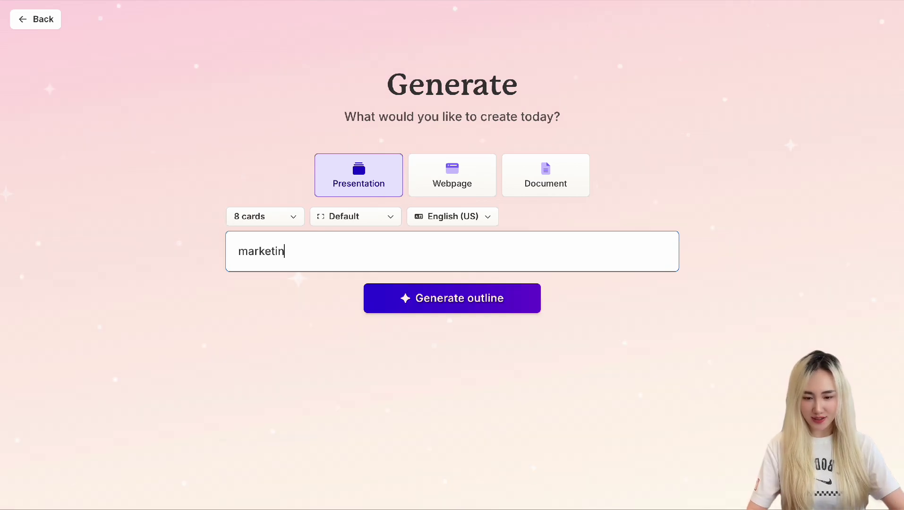
pyautogui.write('g strategy for a new product ')
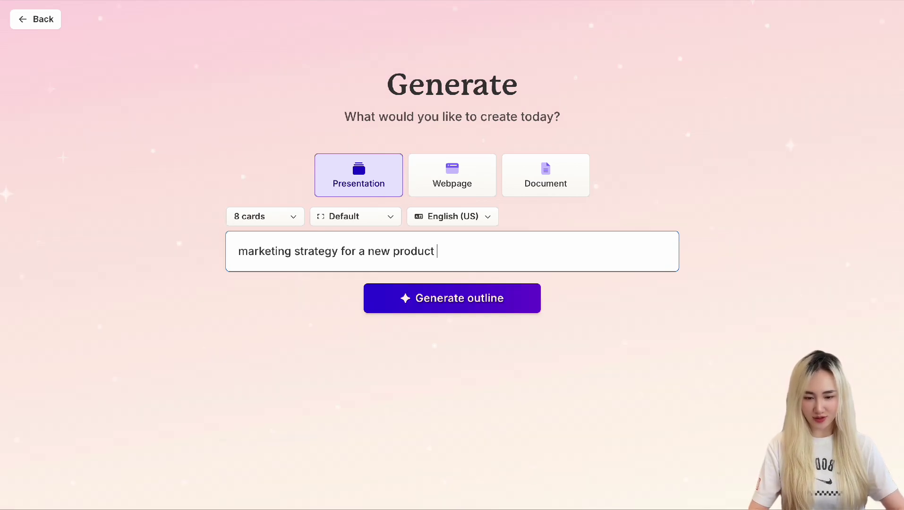
pyautogui.write('launch')
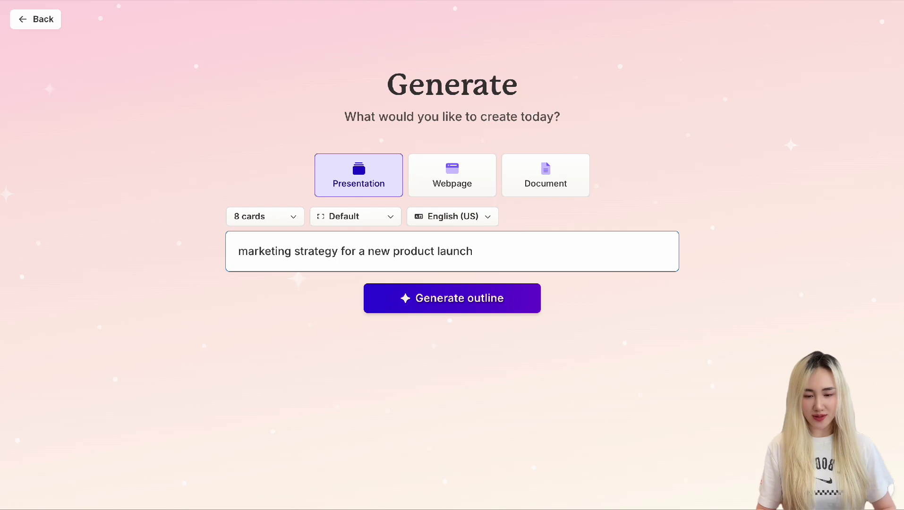
pyautogui.click(467, 307)
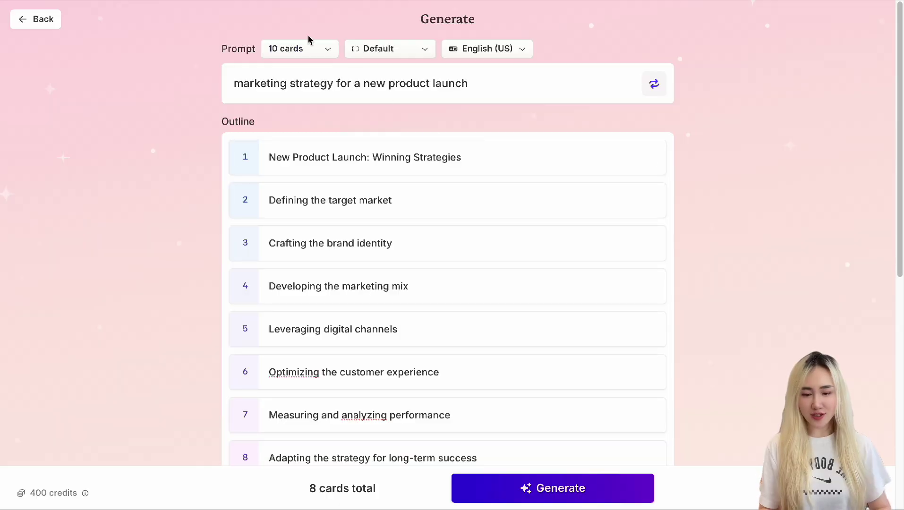
# Set the presentation length to 8 cards and regenerate the outline.
pyautogui.click(305, 51)
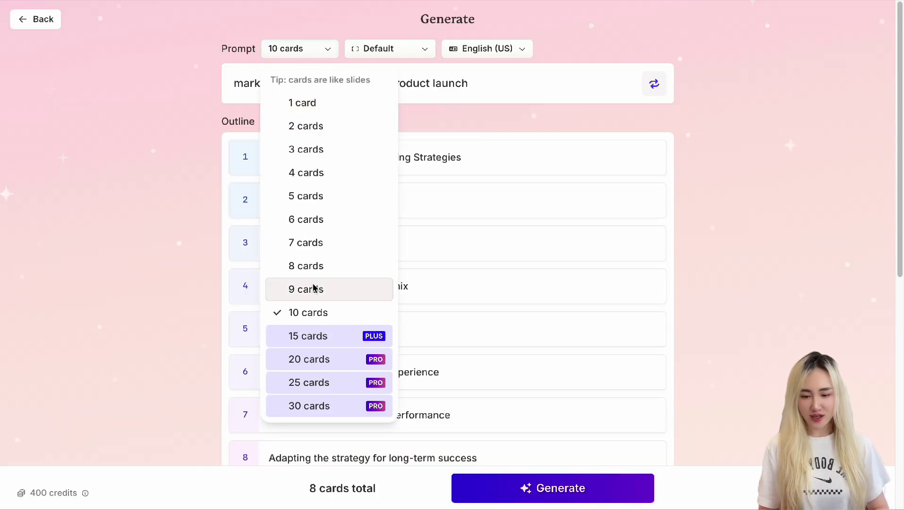
pyautogui.click(312, 271)
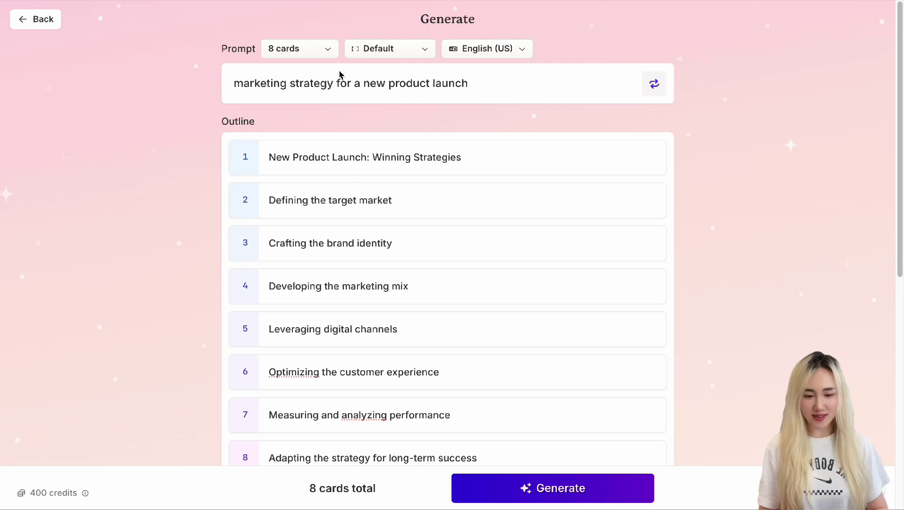
pyautogui.click(655, 84)
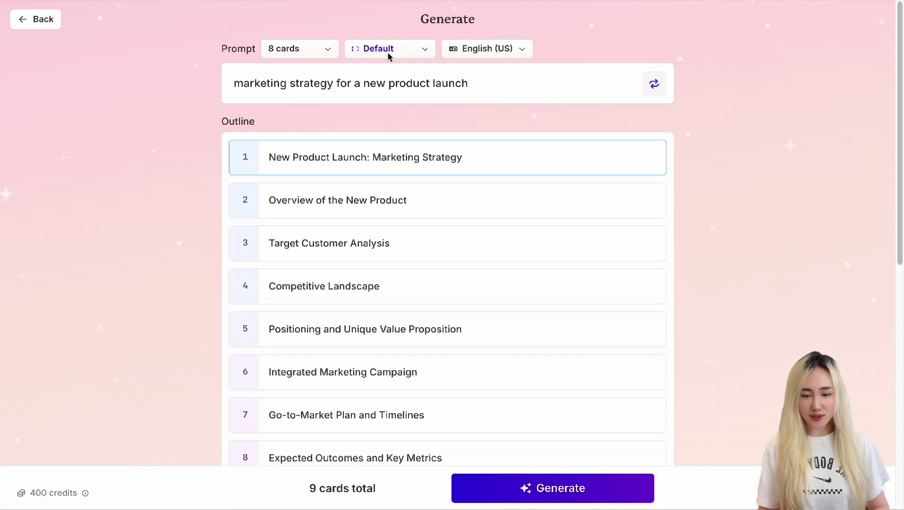
# Set the page style to Traditional and look through the available output languages, keeping English (US).
pyautogui.click(392, 53)
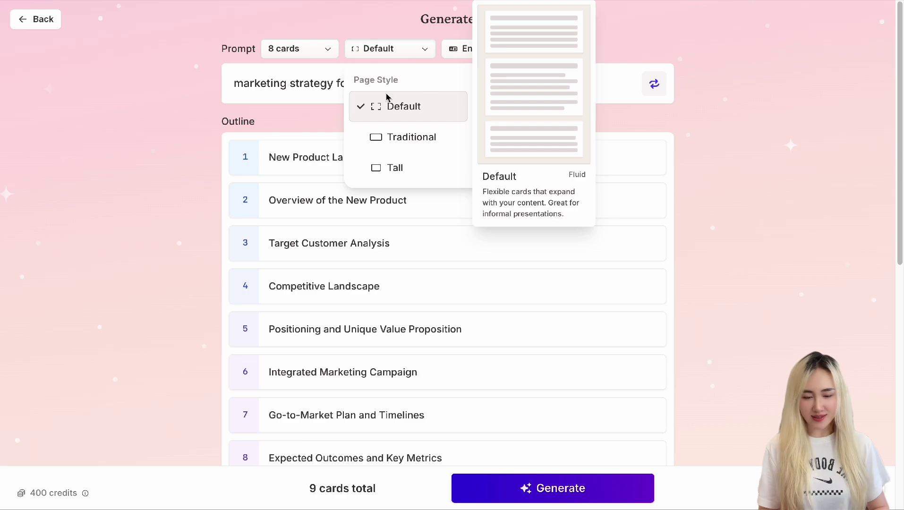
pyautogui.click(405, 140)
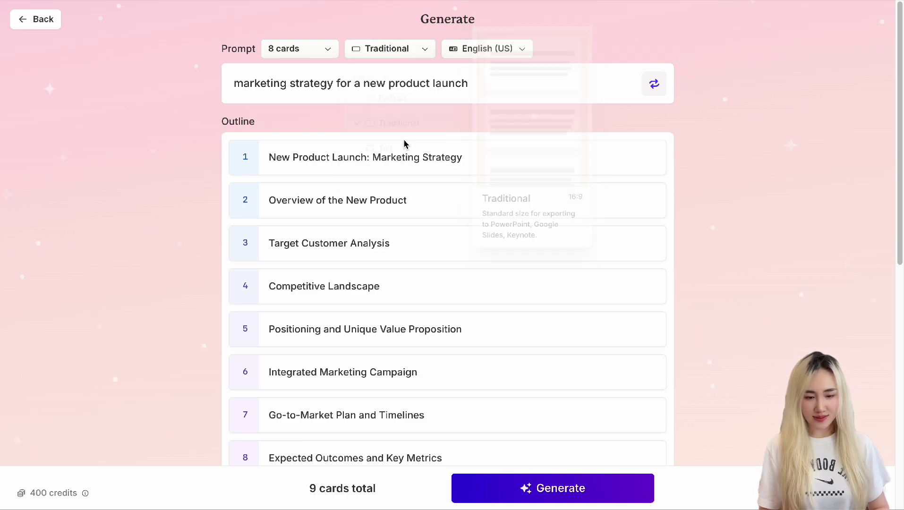
pyautogui.click(477, 51)
pyautogui.scroll(-4, 504, 147)
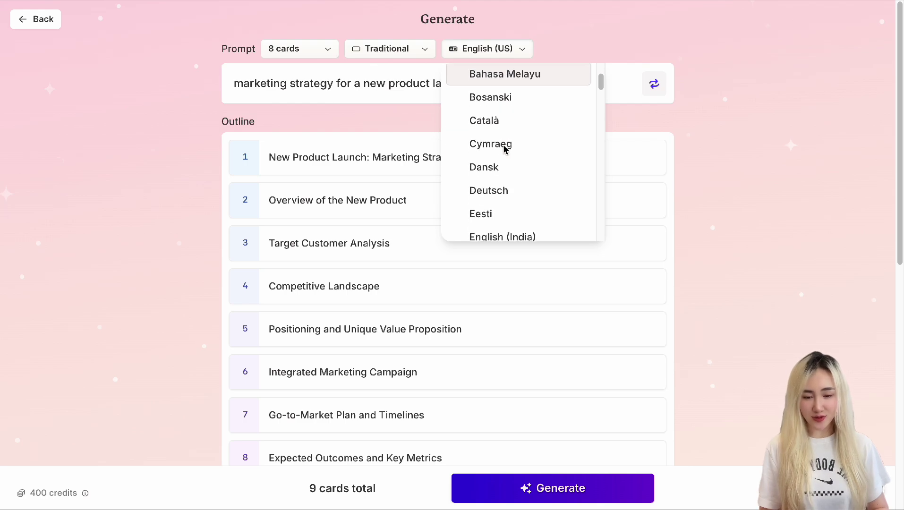
pyautogui.scroll(-9, 505, 148)
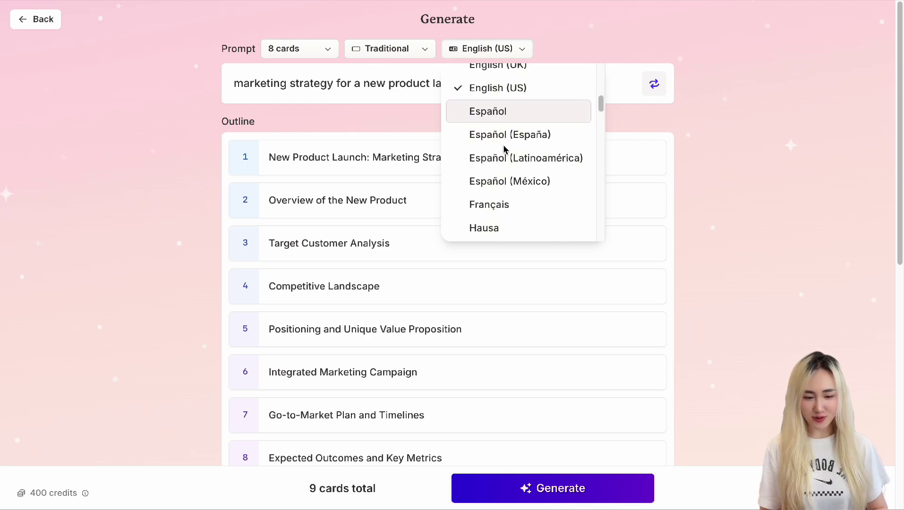
pyautogui.scroll(-2, 504, 147)
pyautogui.press('Escape')
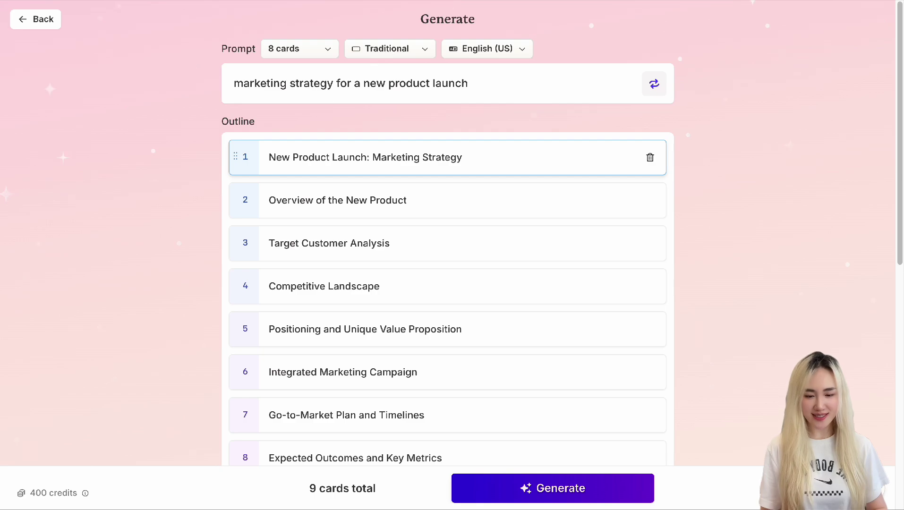
# Add a card titled "this is a test" after the first card of the outline.
pyautogui.moveTo(460, 226)
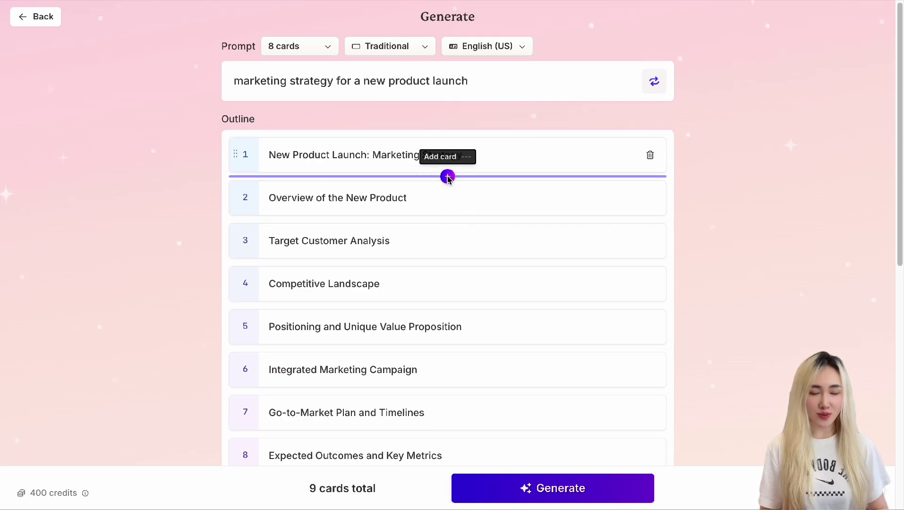
pyautogui.click(447, 177)
pyautogui.write('this is a test')
pyautogui.click(425, 284)
# Try the Brief amount of text per card and switch it back to Medium.
pyautogui.scroll(-4, 460, 258)
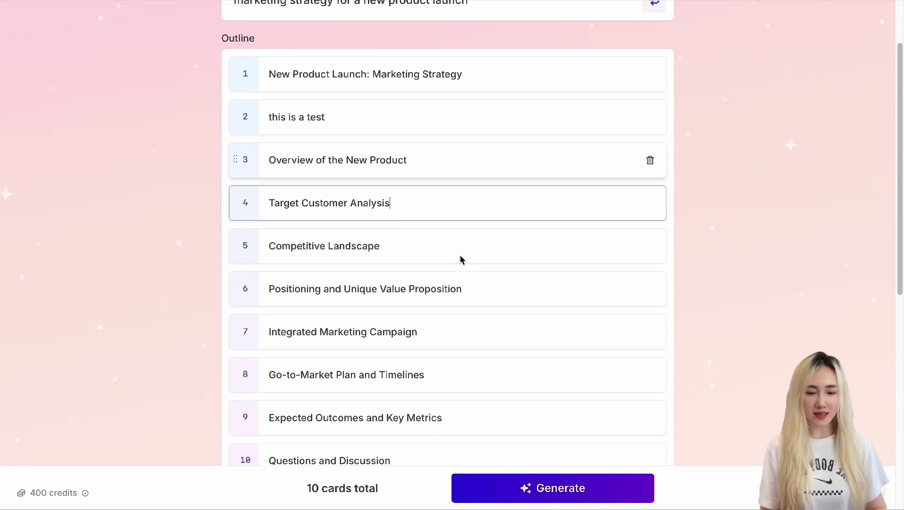
pyautogui.scroll(-5, 460, 258)
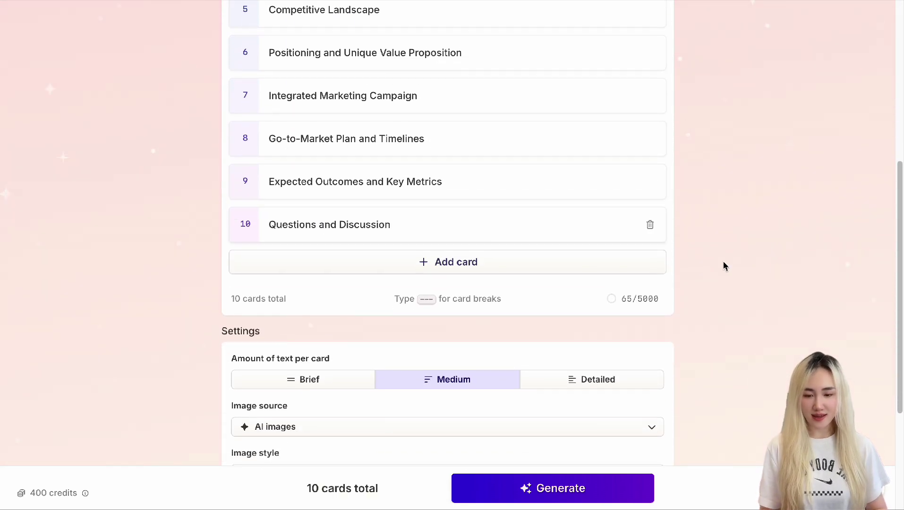
pyautogui.scroll(-1, 763, 265)
pyautogui.scroll(-2, 760, 260)
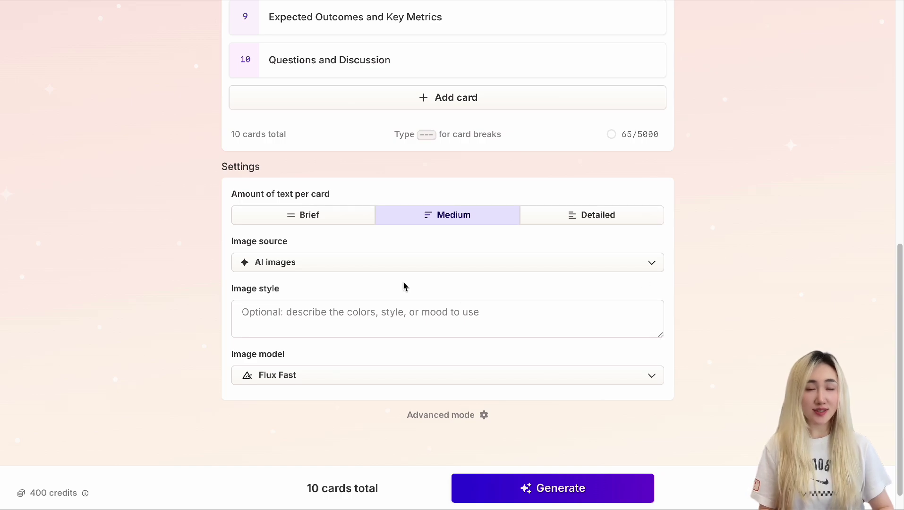
pyautogui.click(305, 216)
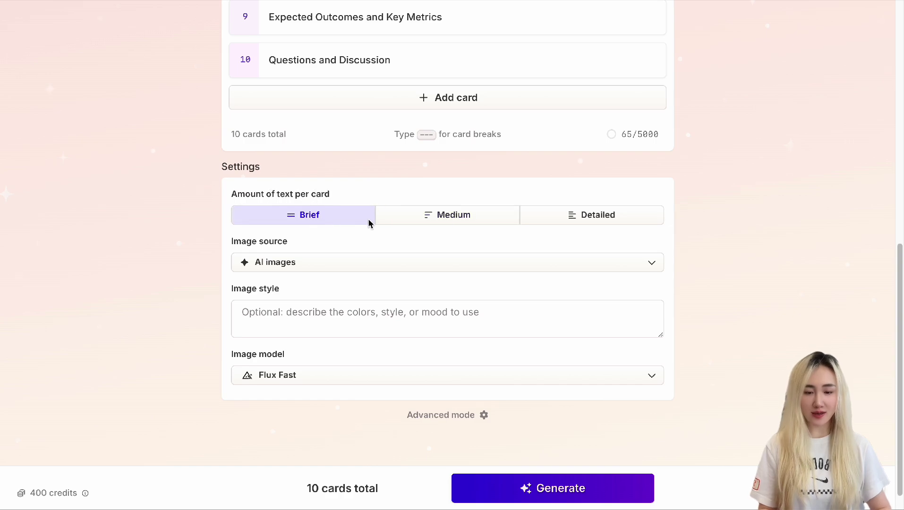
pyautogui.click(460, 221)
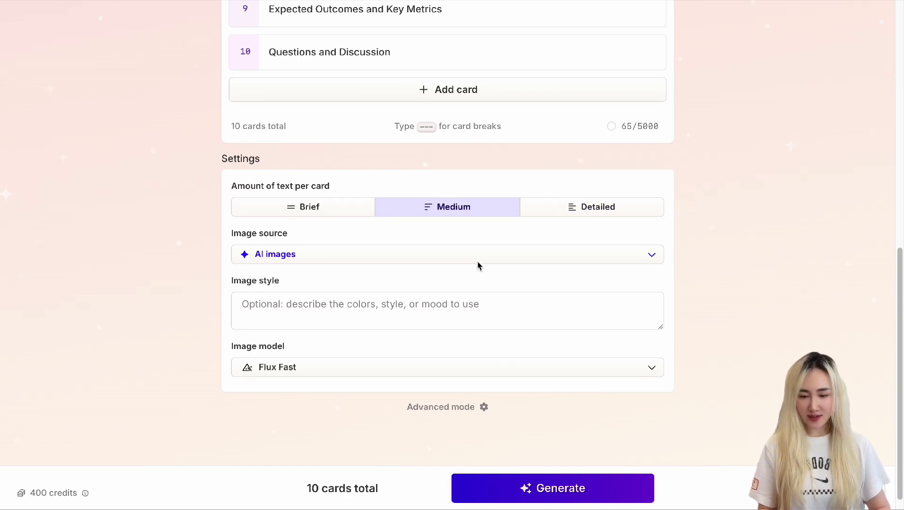
# Review the image source options and choose AI images for the presentation.
pyautogui.scroll(-1, 448, 262)
pyautogui.click(420, 252)
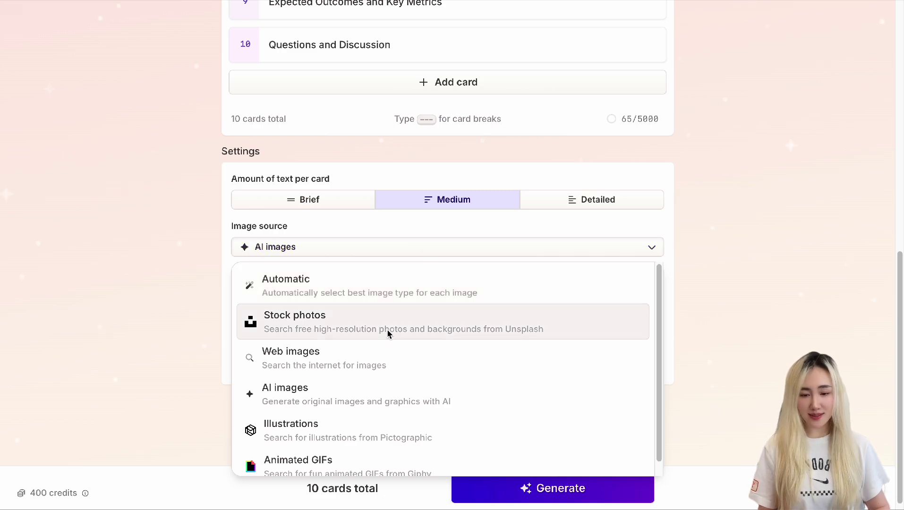
pyautogui.scroll(-1, 387, 341)
pyautogui.scroll(-1, 451, 359)
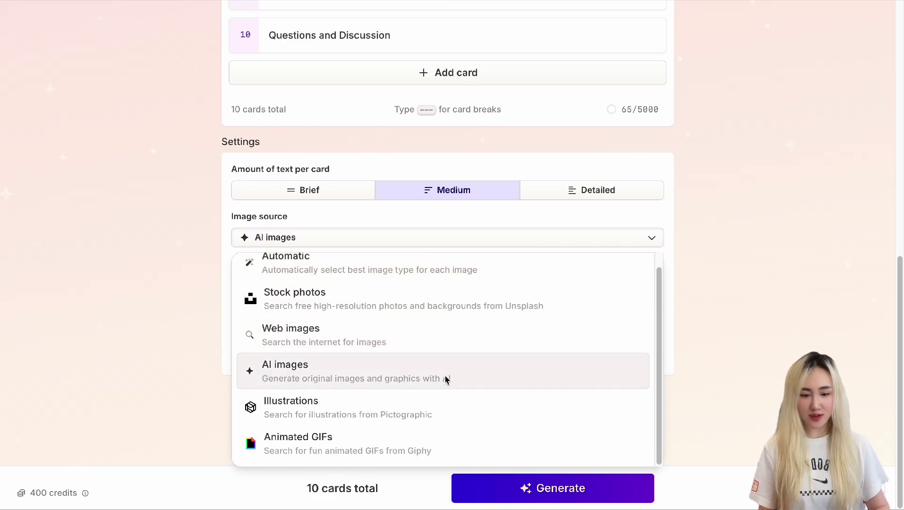
pyautogui.click(428, 371)
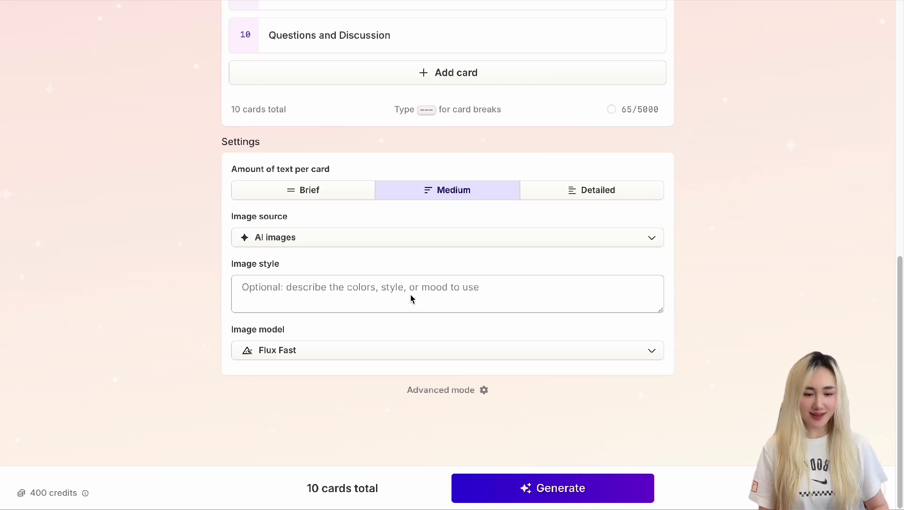
# Describe the image style for the presentation as "clean and colorful".
pyautogui.click(411, 298)
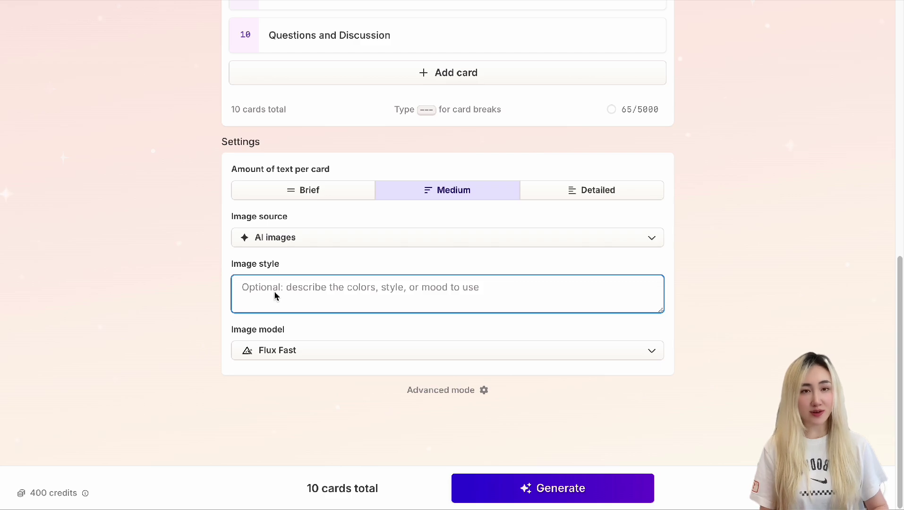
pyautogui.write('clean')
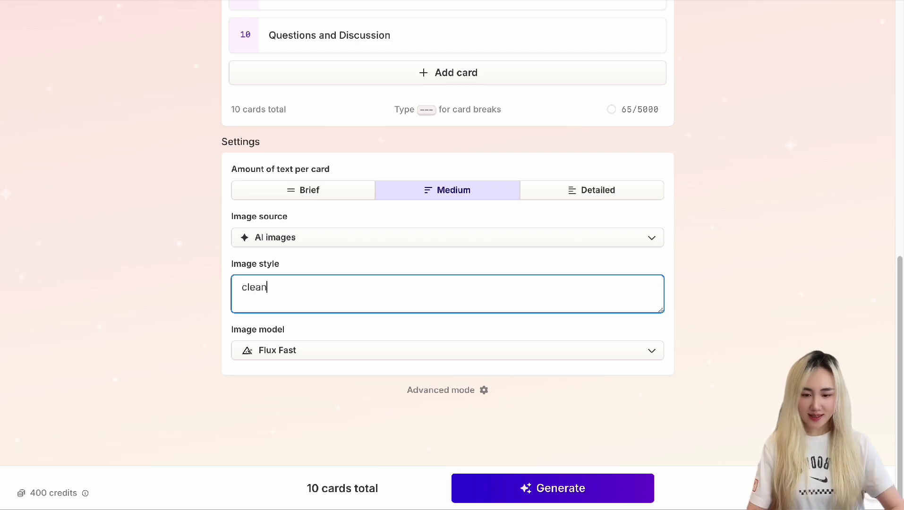
pyautogui.write(' and colorful')
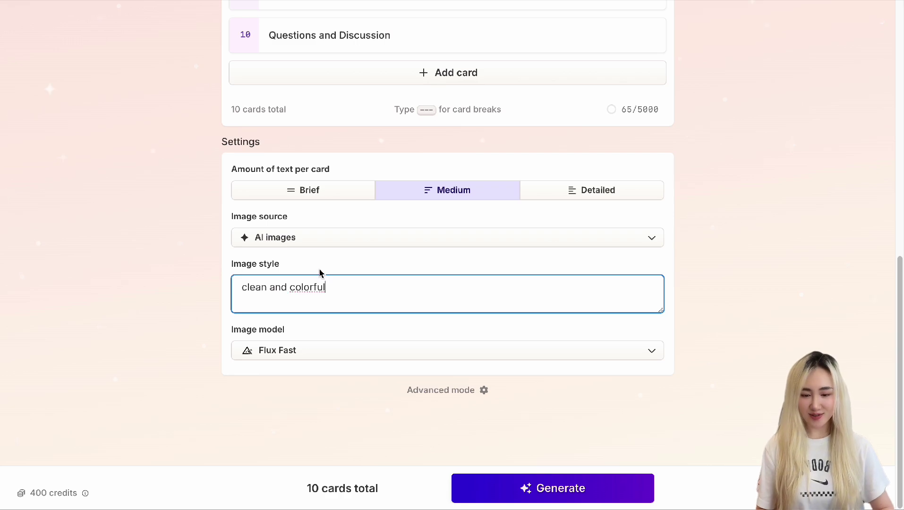
# Review the available image models, keep Flux Fast, and generate the presentation.
pyautogui.click(321, 350)
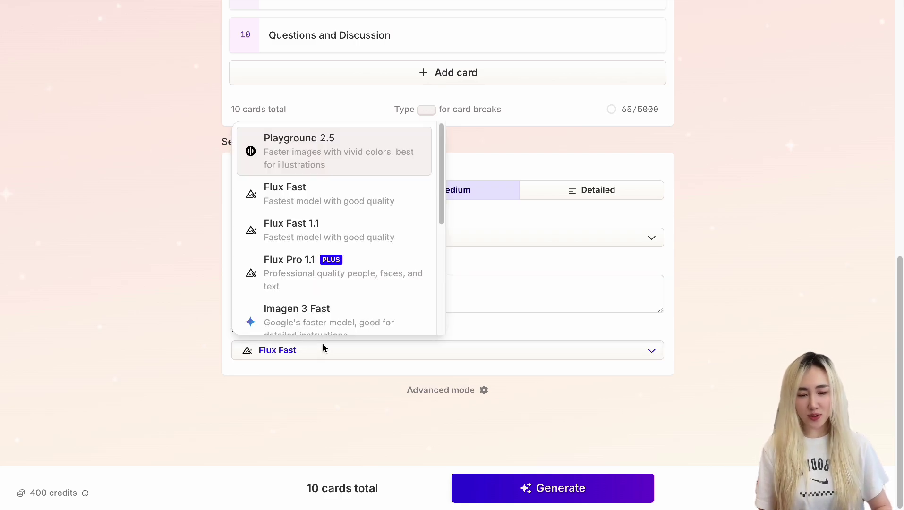
pyautogui.scroll(-2, 370, 216)
pyautogui.scroll(2, 365, 256)
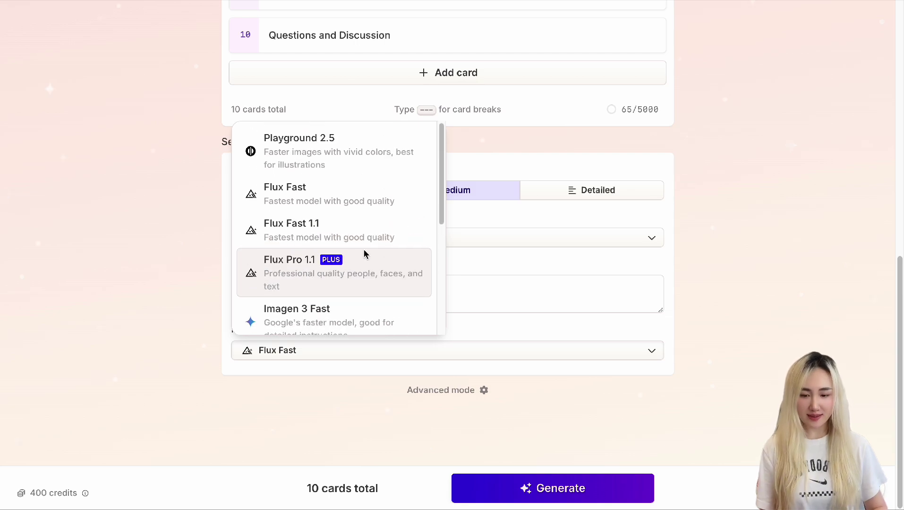
pyautogui.click(752, 327)
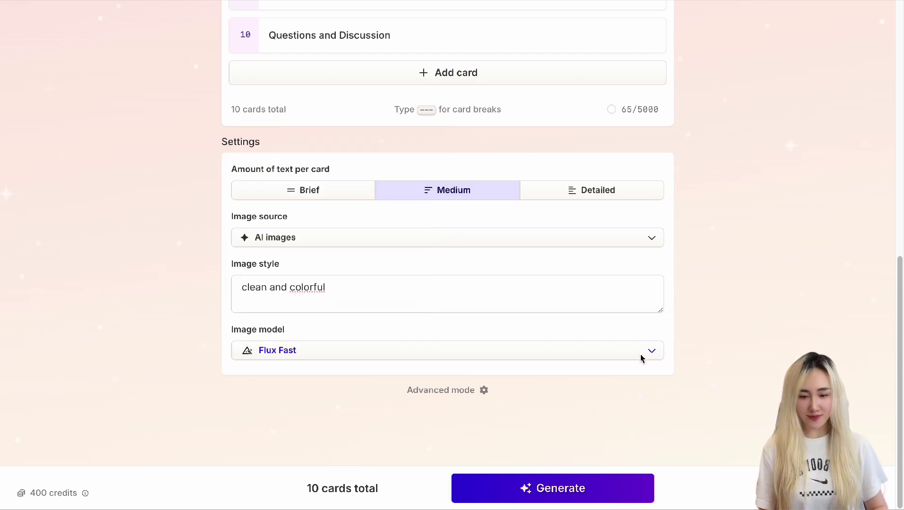
pyautogui.click(573, 492)
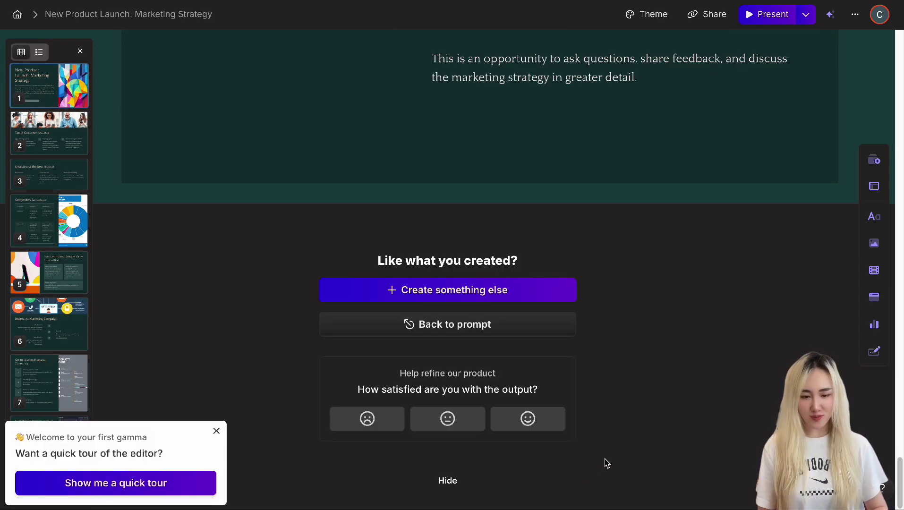
# Dismiss the editor tour offer and look through the generated cards from the last one back to the title card.
pyautogui.click(216, 430)
pyautogui.scroll(10, 677, 352)
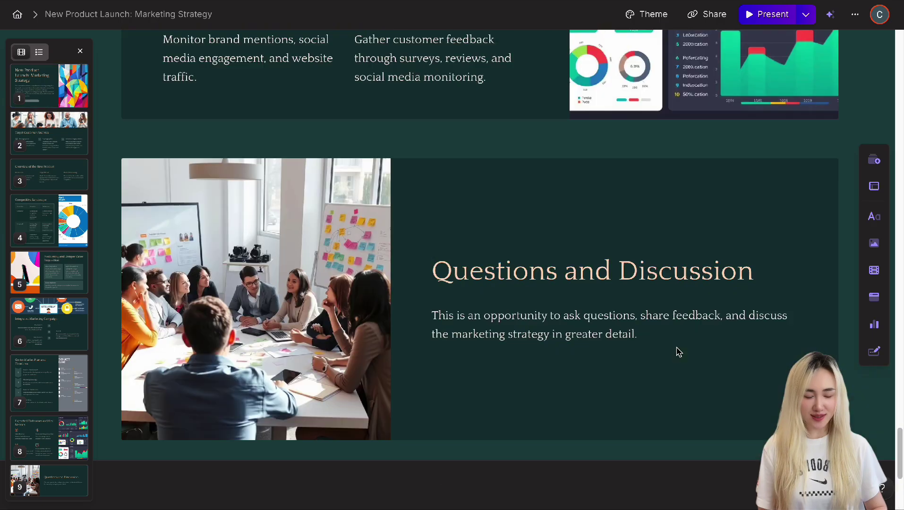
pyautogui.scroll(15, 677, 352)
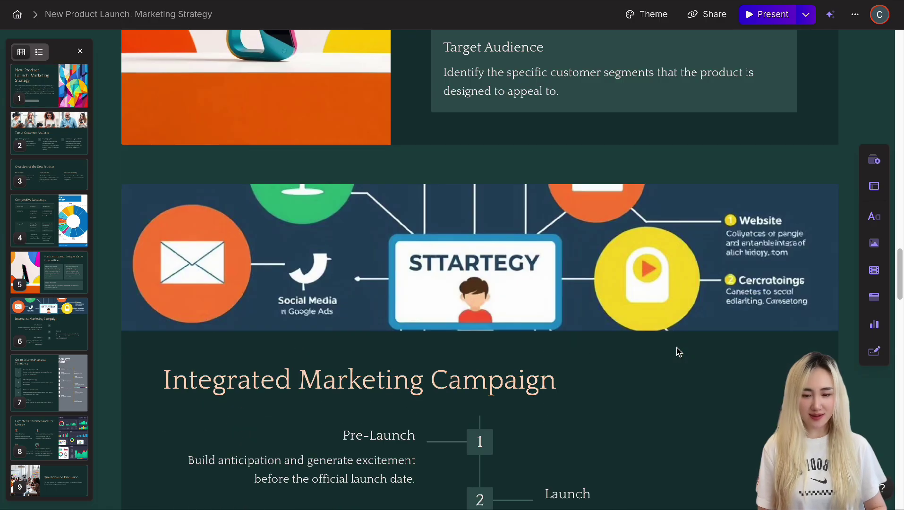
pyautogui.scroll(15, 677, 347)
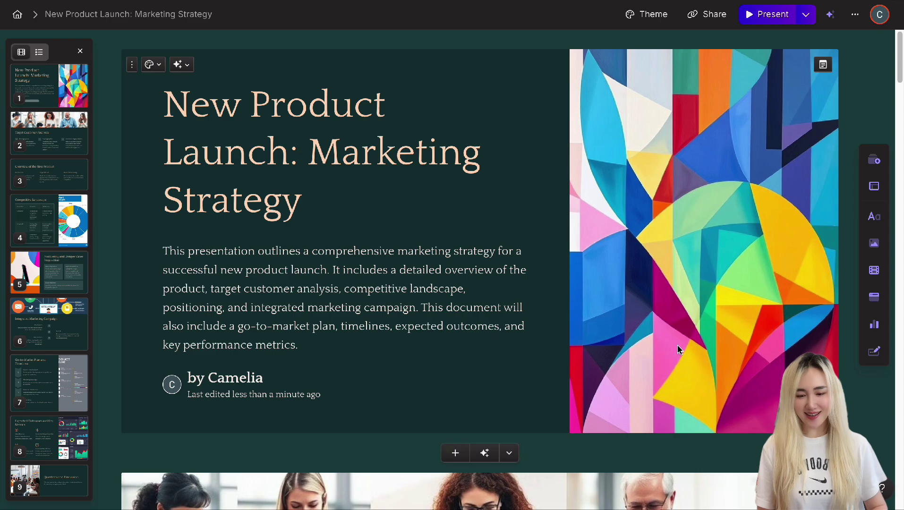
pyautogui.scroll(-5, 677, 350)
pyautogui.scroll(5, 677, 349)
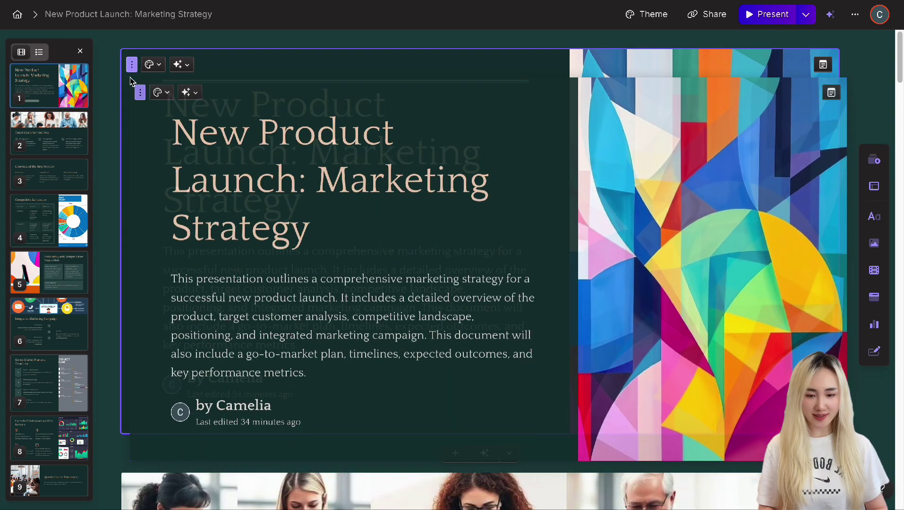
# Try the title card's layouts without an image and with the accent image on top and left, and return to the right-image layout.
pyautogui.click(137, 67)
pyautogui.click(132, 64)
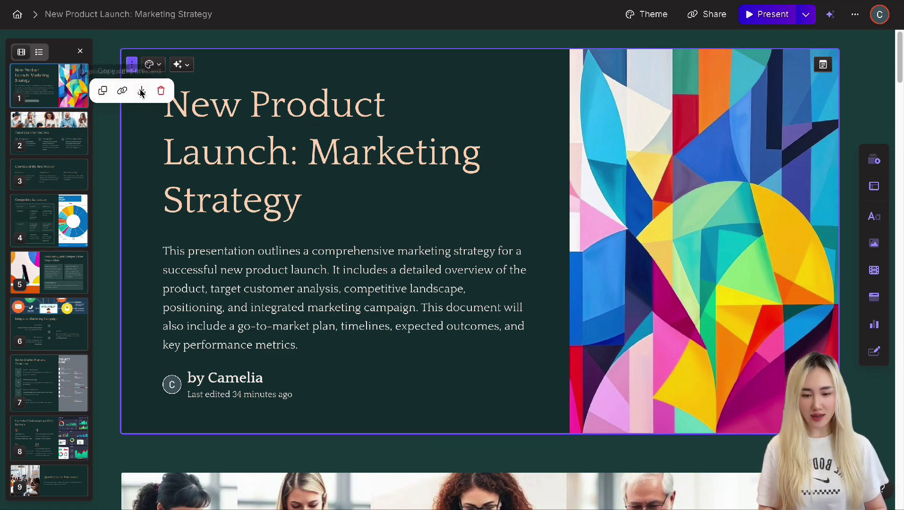
pyautogui.click(150, 64)
pyautogui.click(83, 107)
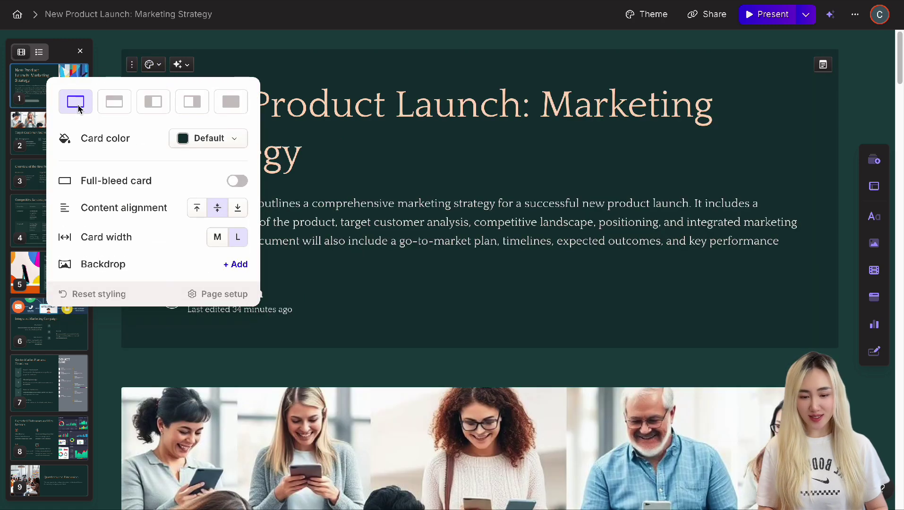
pyautogui.click(108, 105)
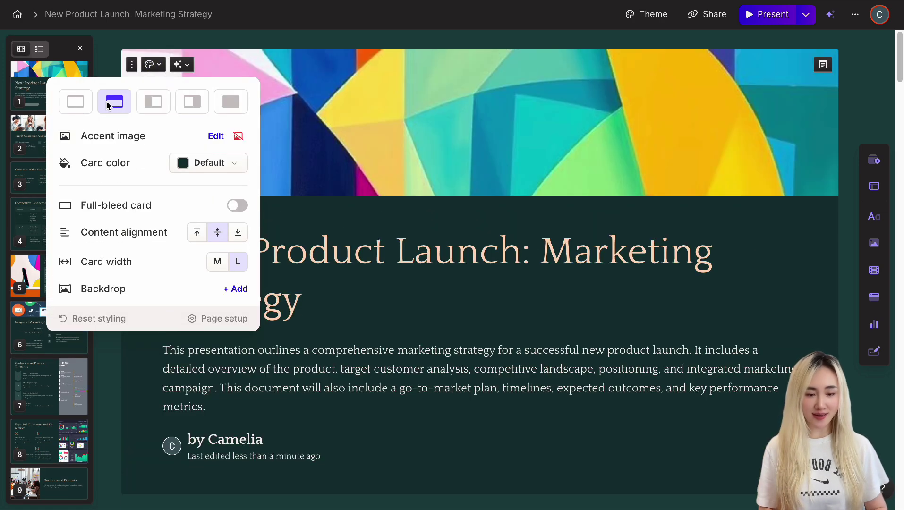
pyautogui.click(152, 102)
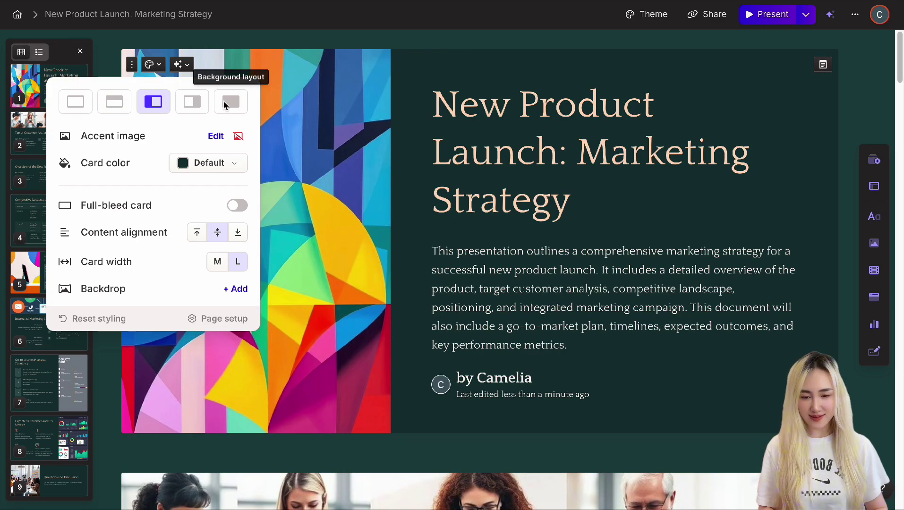
pyautogui.click(192, 102)
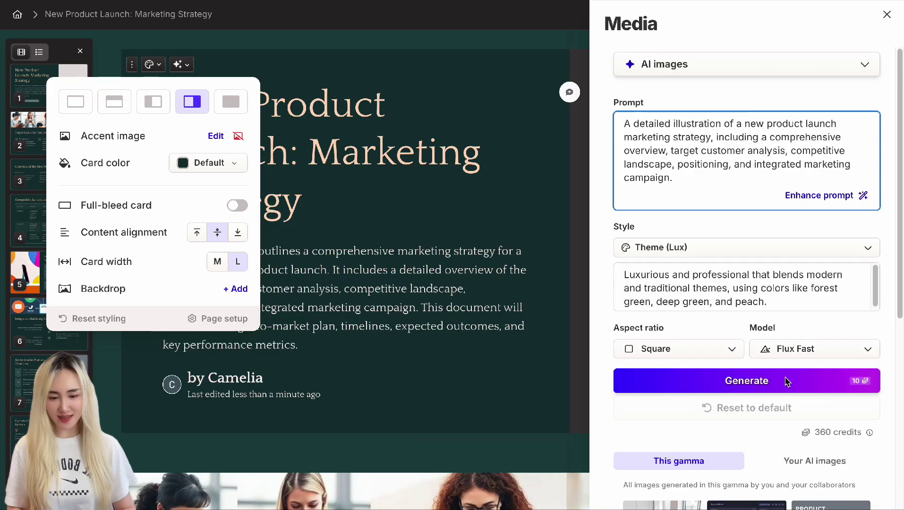
# Keep AI images as the media source and set the title card's accent image to the generated phone picture with colorful circles.
pyautogui.click(747, 71)
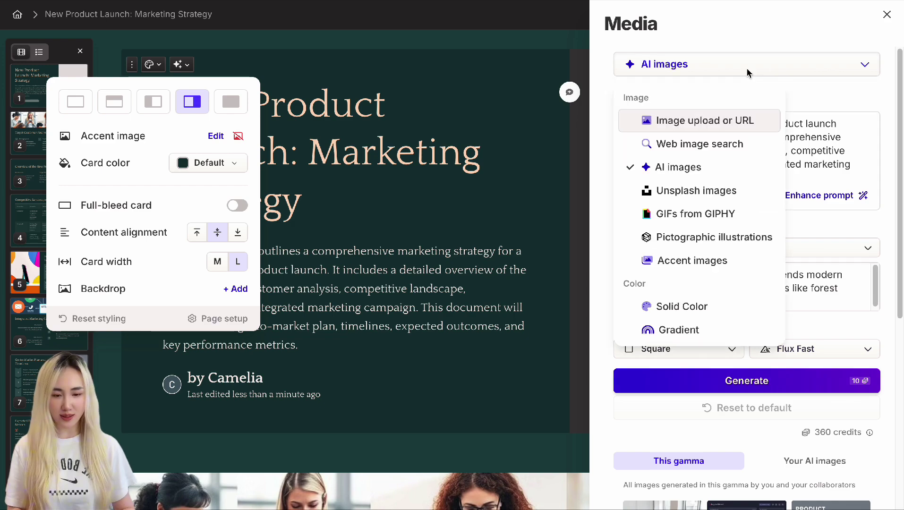
pyautogui.click(678, 164)
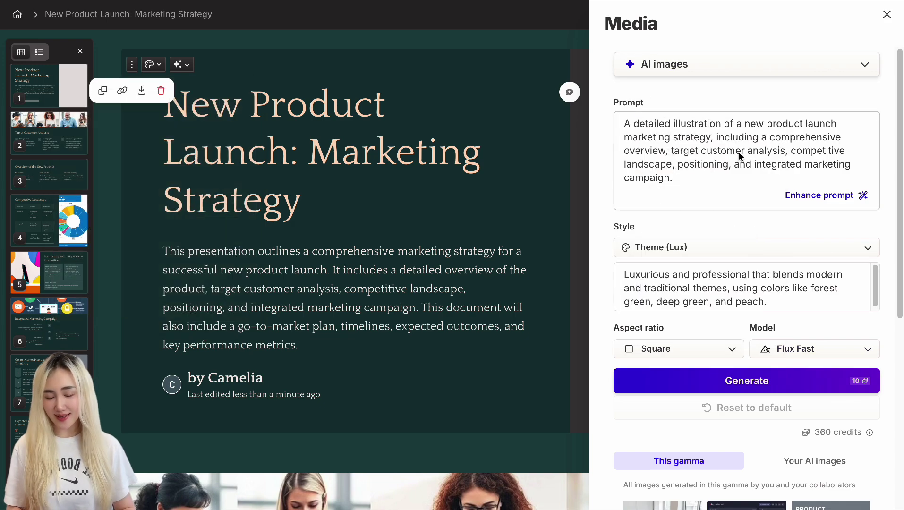
pyautogui.scroll(-2, 759, 383)
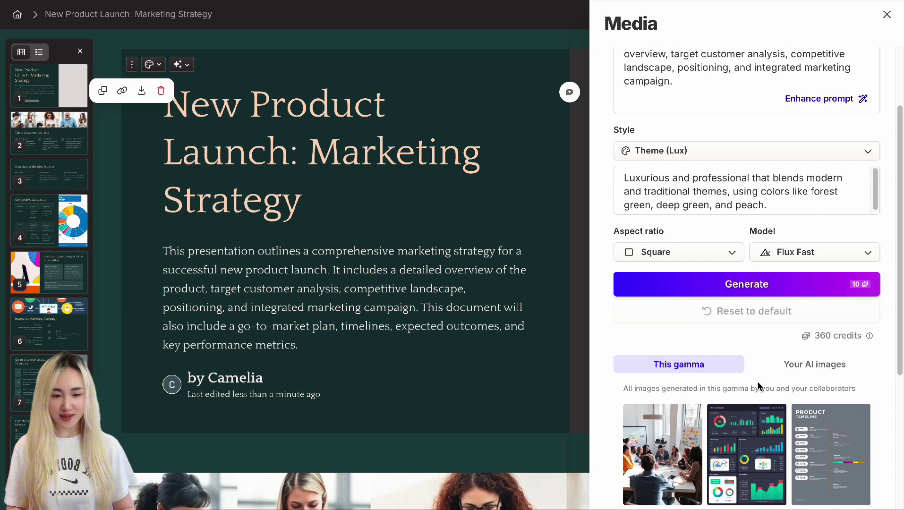
pyautogui.scroll(-5, 759, 385)
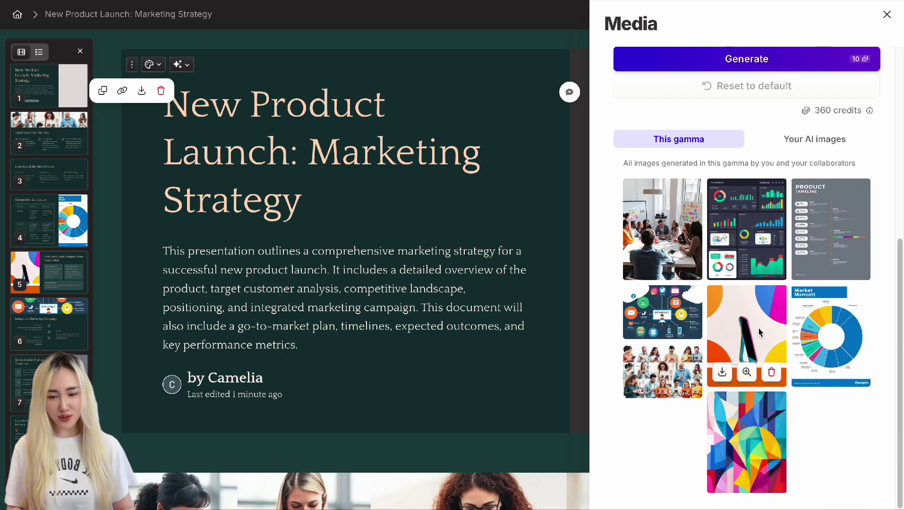
pyautogui.click(760, 332)
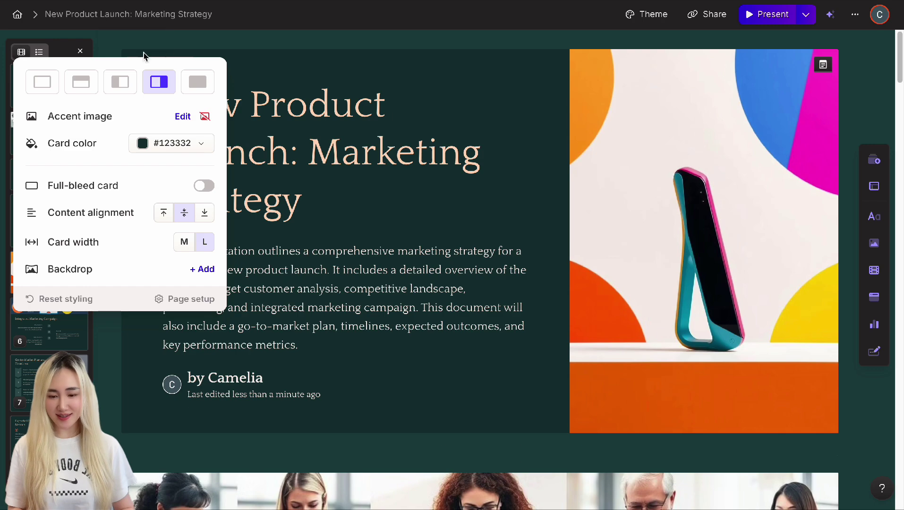
# Review the AI editing options for the title card, covering writing and layout changes.
pyautogui.click(188, 45)
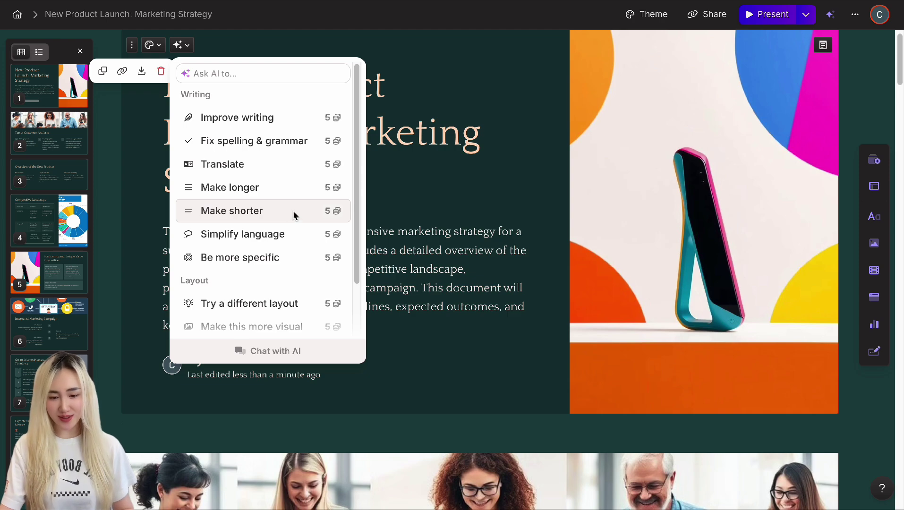
pyautogui.click(187, 46)
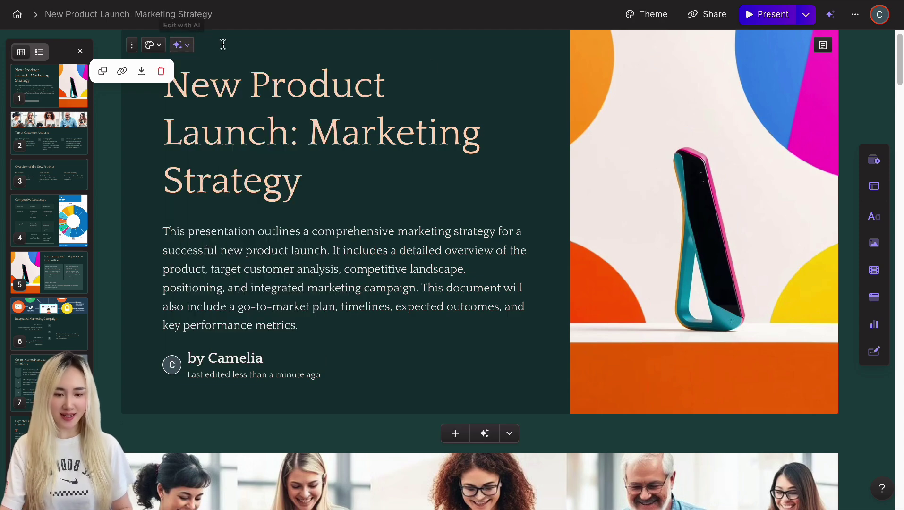
pyautogui.scroll(-1, 555, 134)
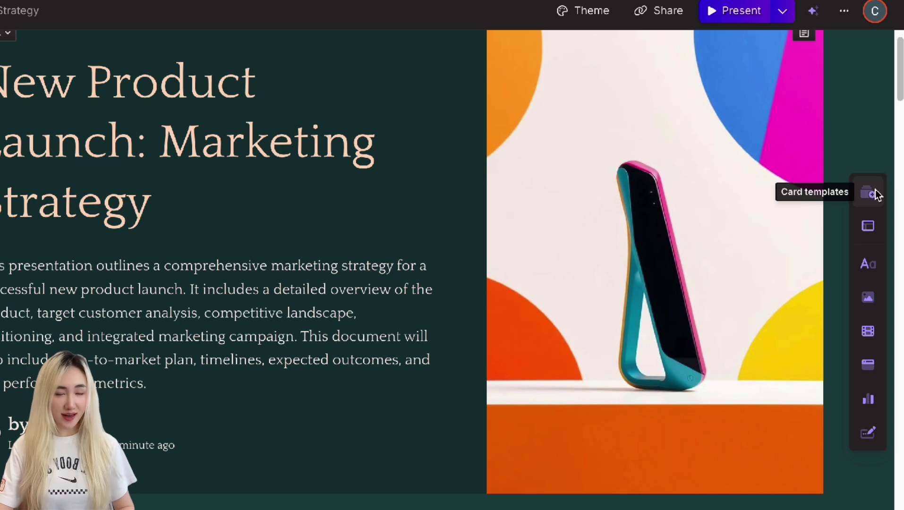
# Look through the card templates, the smart layouts and the basic text, table and list blocks that can be inserted.
pyautogui.click(869, 193)
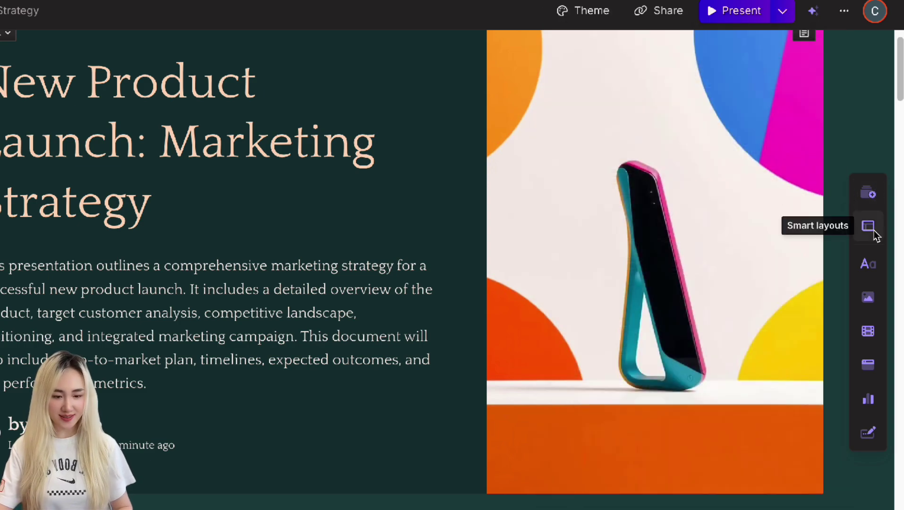
pyautogui.click(873, 232)
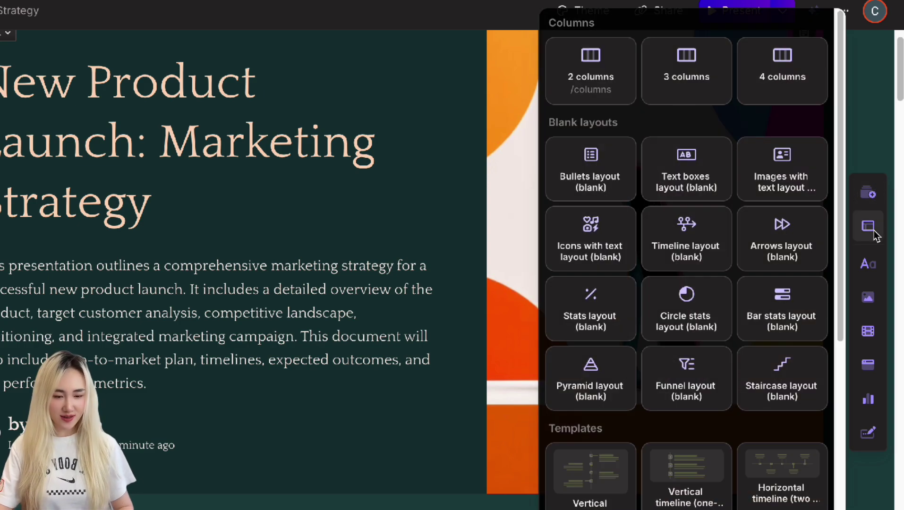
pyautogui.scroll(-8, 699, 184)
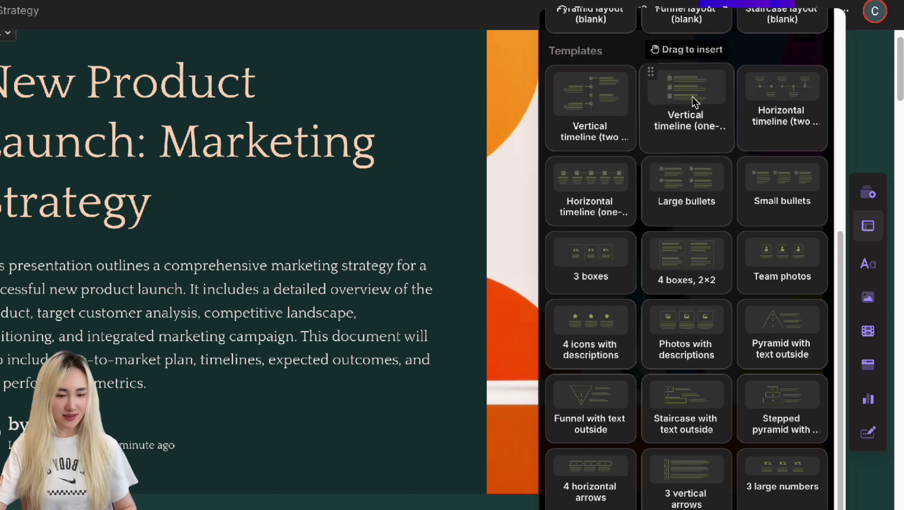
pyautogui.scroll(-1, 777, 142)
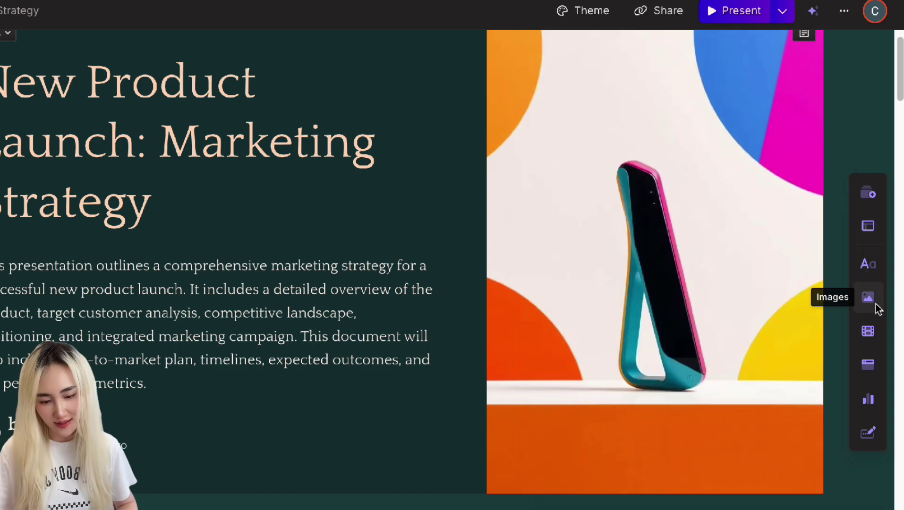
pyautogui.click(869, 270)
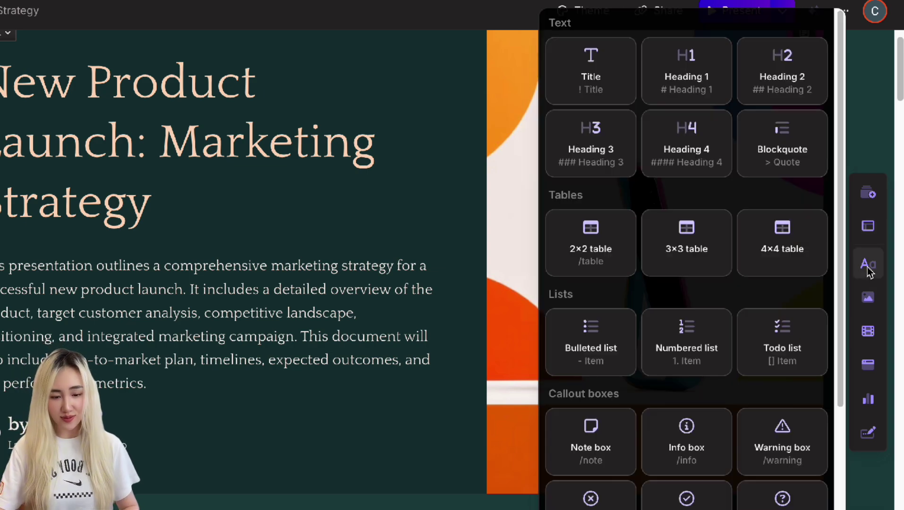
# Look through the insertable images, videos and media, embedded apps and webpages, charts and diagrams, and forms and buttons.
pyautogui.click(874, 301)
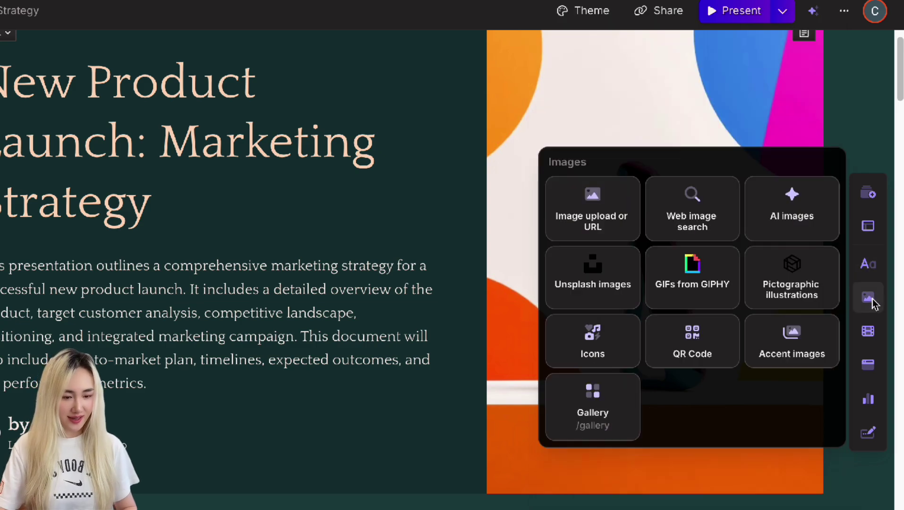
pyautogui.click(870, 333)
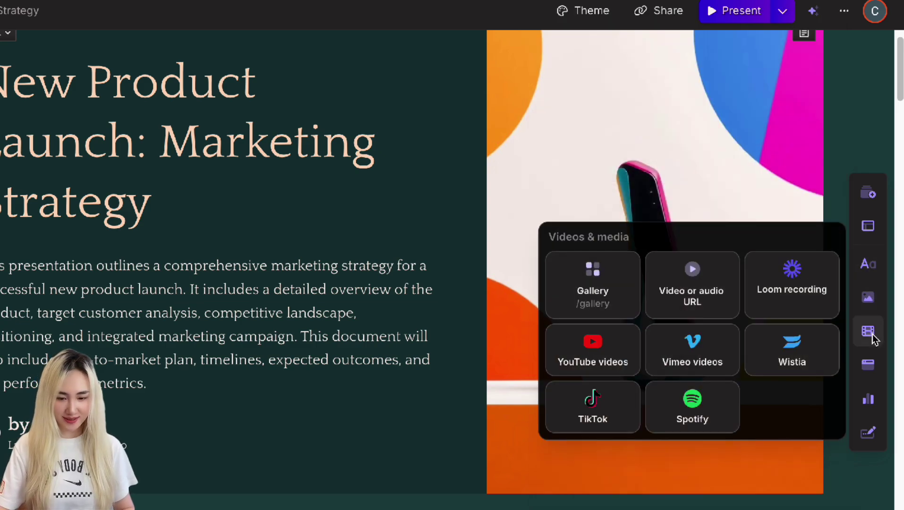
pyautogui.click(872, 367)
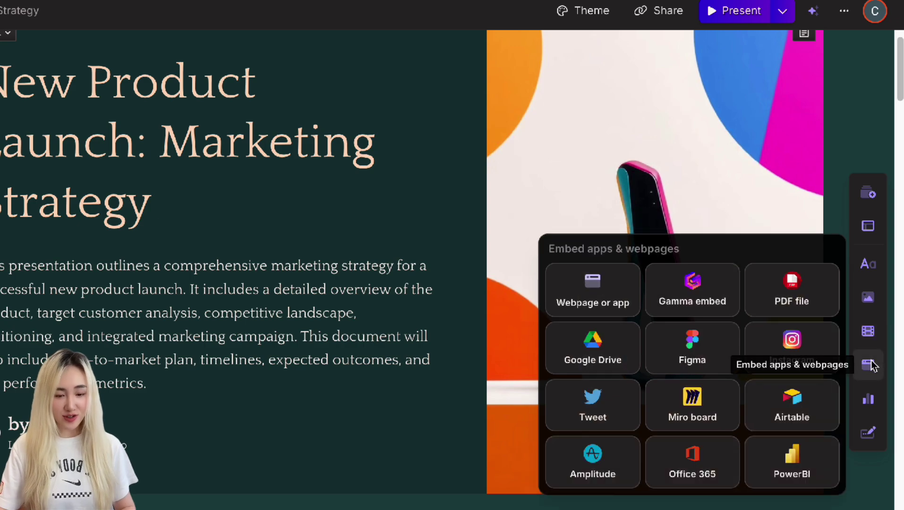
pyautogui.click(868, 399)
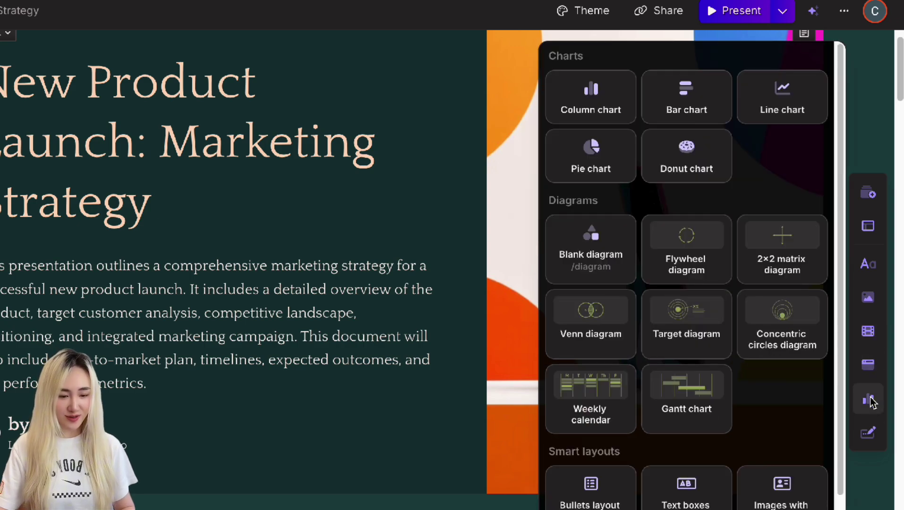
pyautogui.scroll(-3, 710, 369)
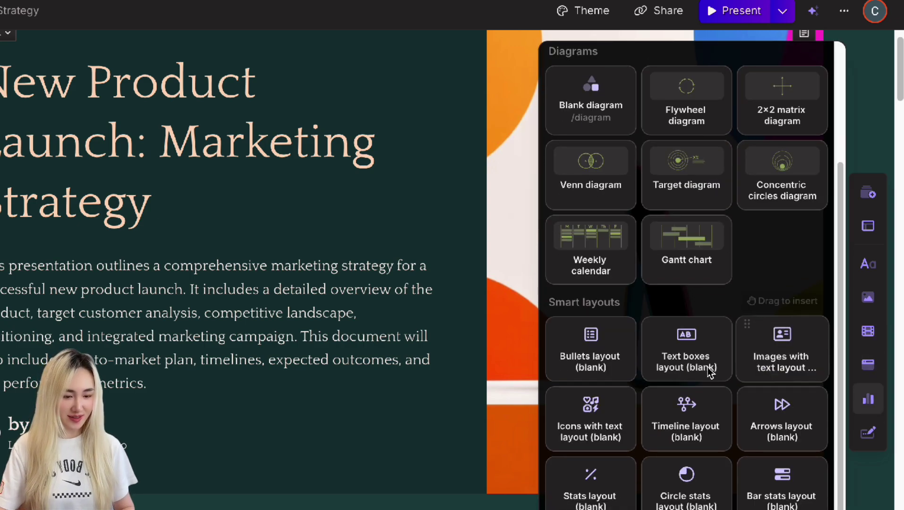
pyautogui.click(869, 433)
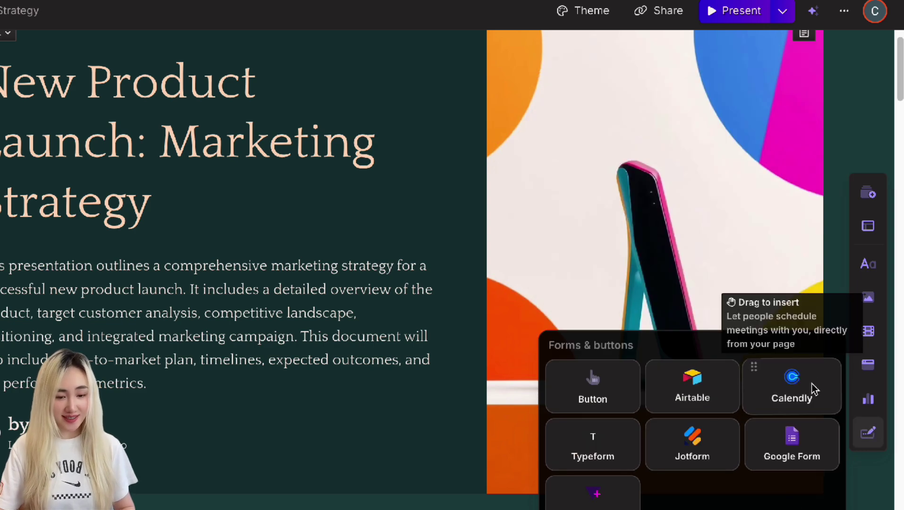
# Look through the insertable content again, from text blocks, images, videos and embeds to charts, diagrams, forms and buttons.
pyautogui.click(869, 433)
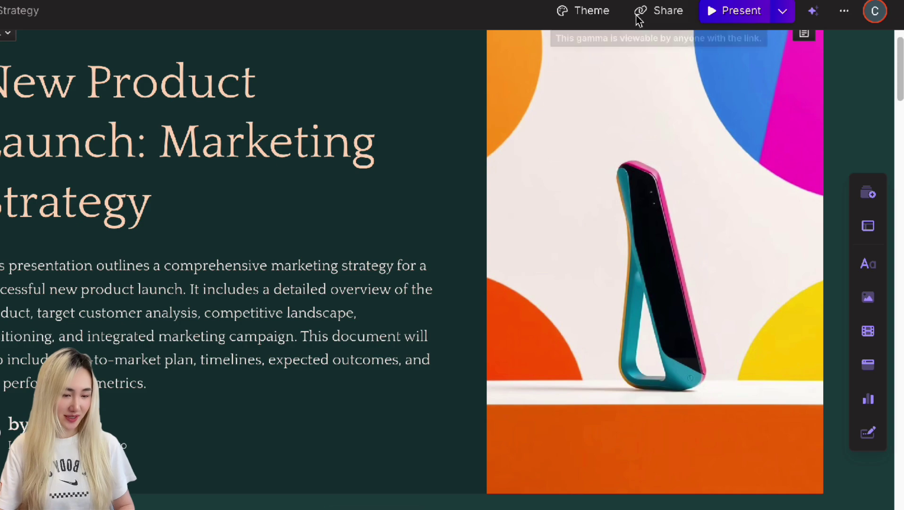
pyautogui.click(869, 267)
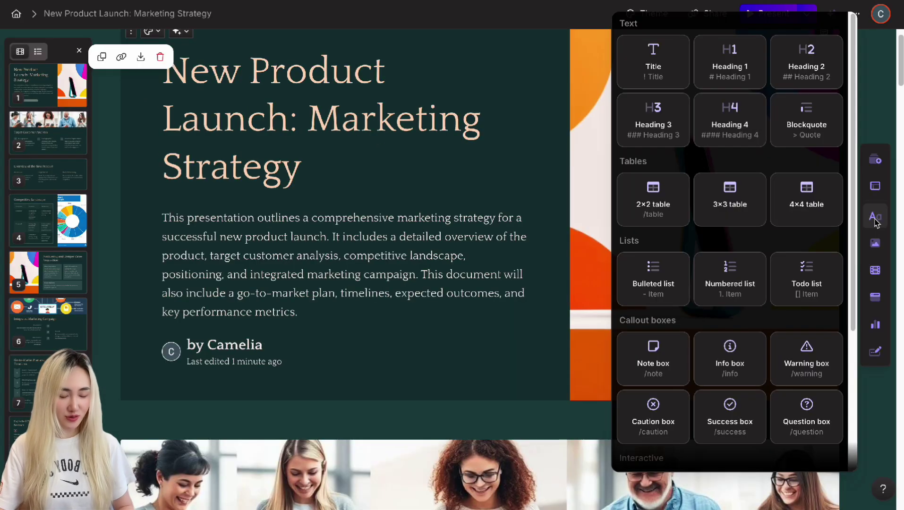
pyautogui.click(875, 243)
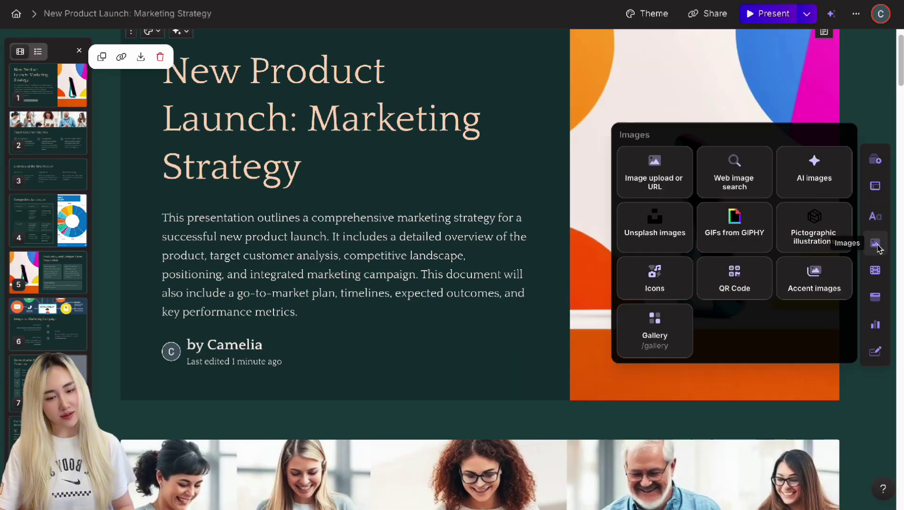
pyautogui.click(876, 271)
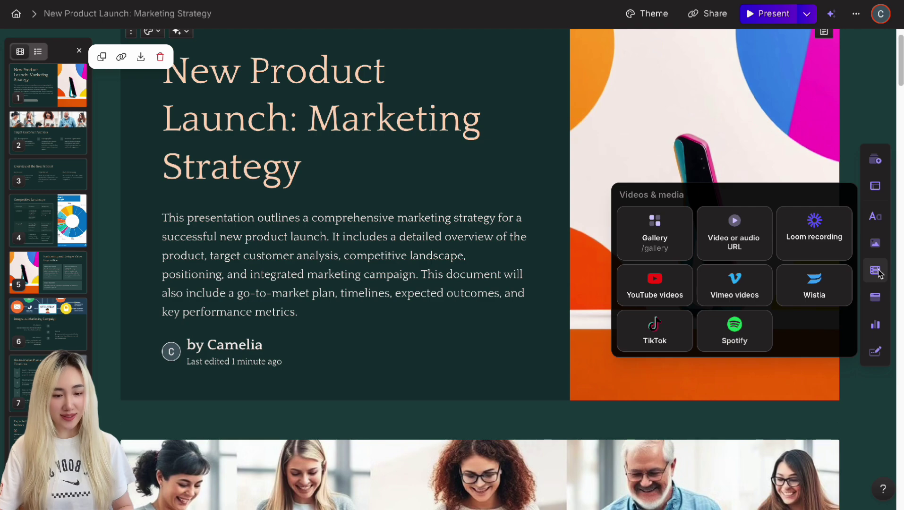
pyautogui.click(876, 296)
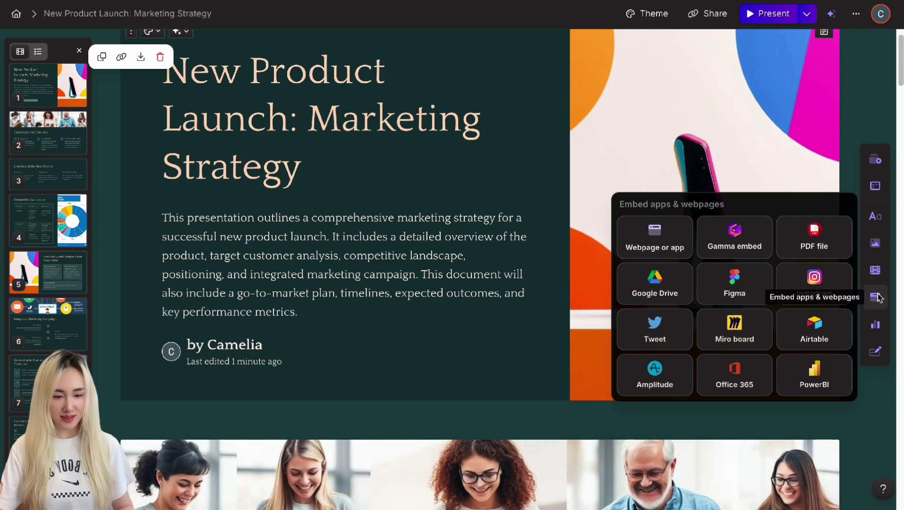
pyautogui.click(875, 324)
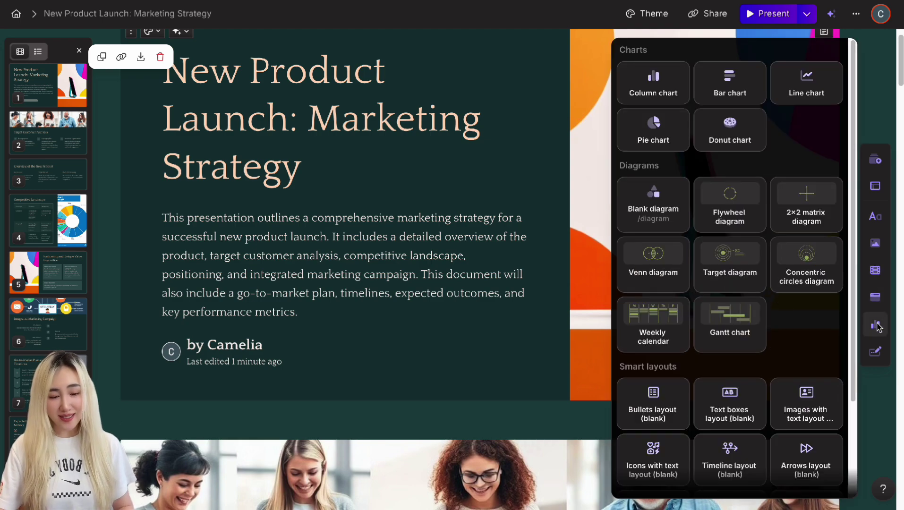
pyautogui.click(876, 351)
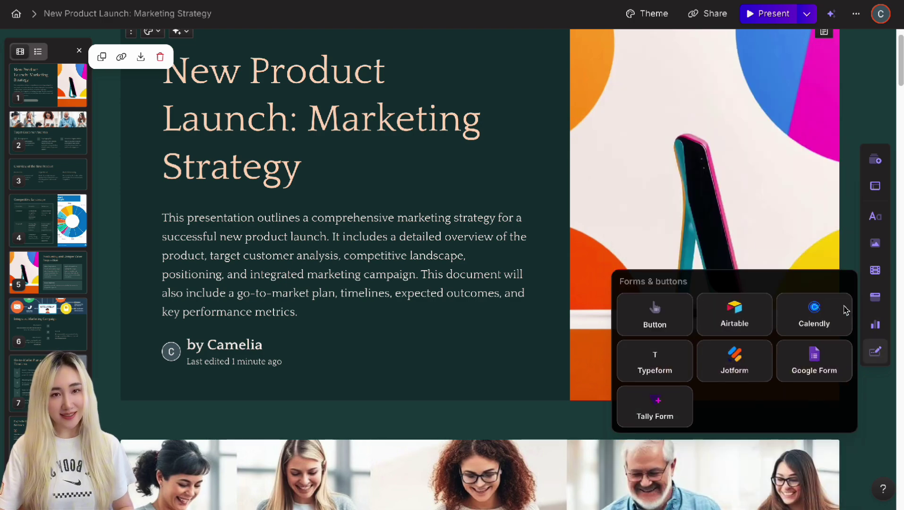
# Apply the Prism theme to the presentation, and replace it with a light peach-and-pink theme with gradient headings.
pyautogui.click(650, 18)
pyautogui.scroll(-10, 715, 243)
pyautogui.scroll(3, 715, 242)
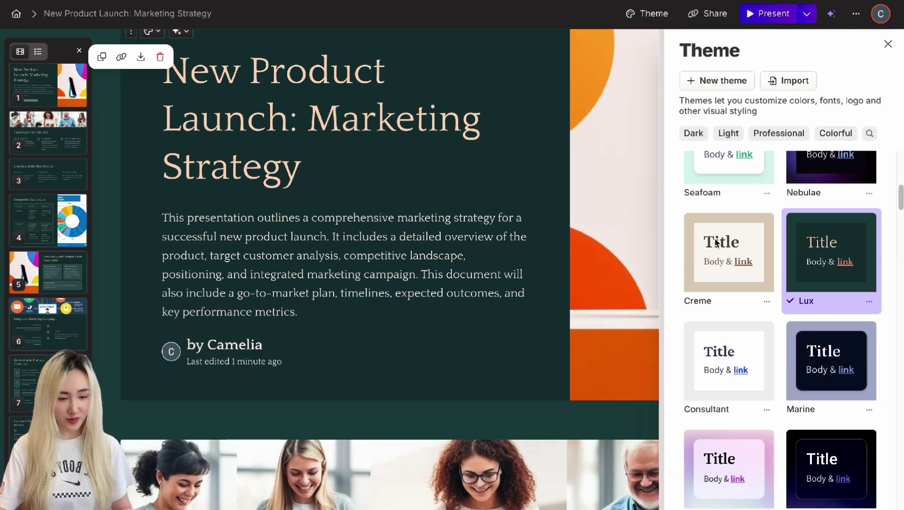
pyautogui.scroll(-4, 728, 265)
pyautogui.click(746, 279)
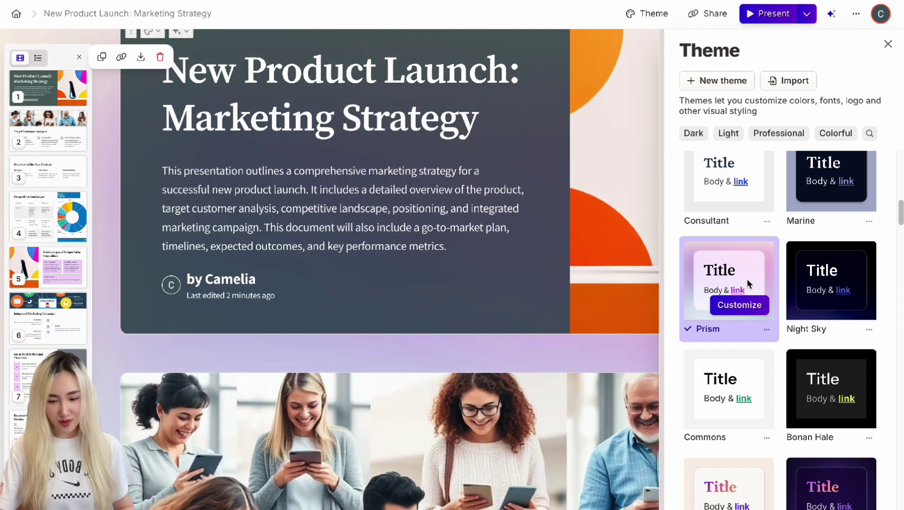
pyautogui.scroll(-5, 747, 279)
pyautogui.click(747, 278)
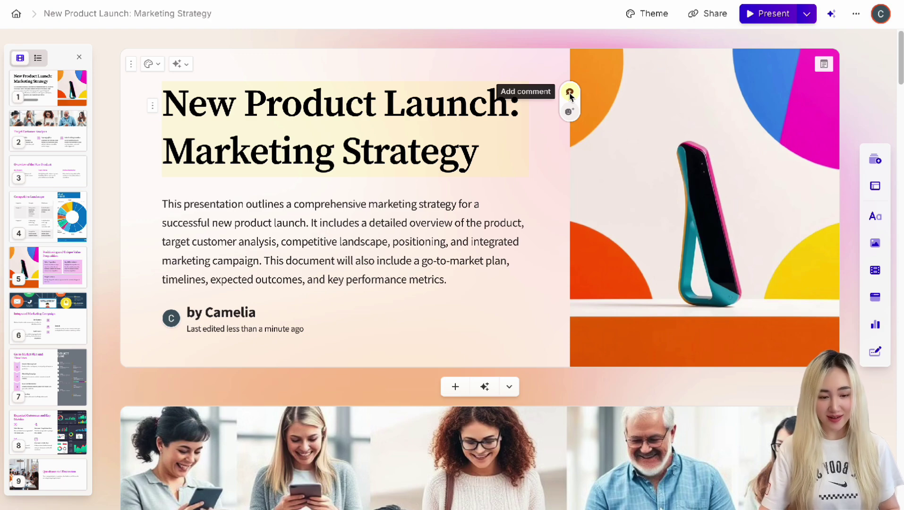
# Look at the comment box and the emoji reactions available for the title card's heading.
pyautogui.click(570, 93)
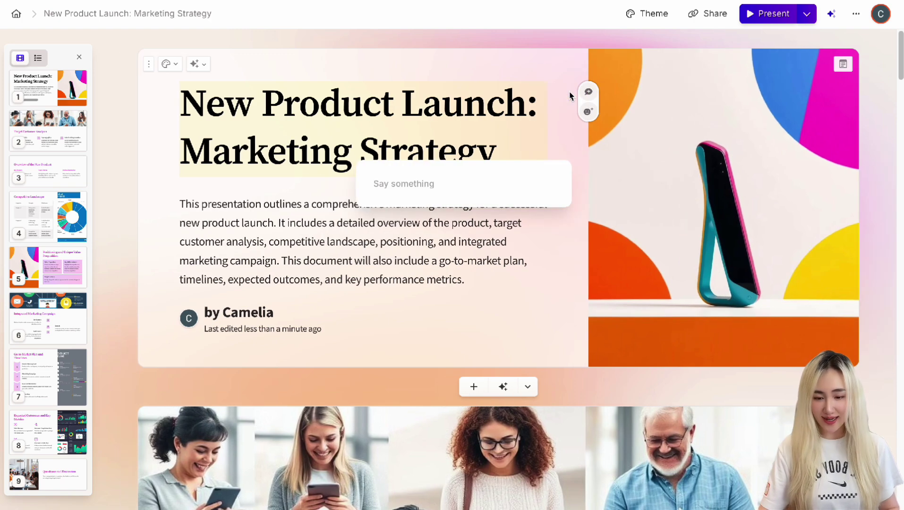
pyautogui.click(589, 112)
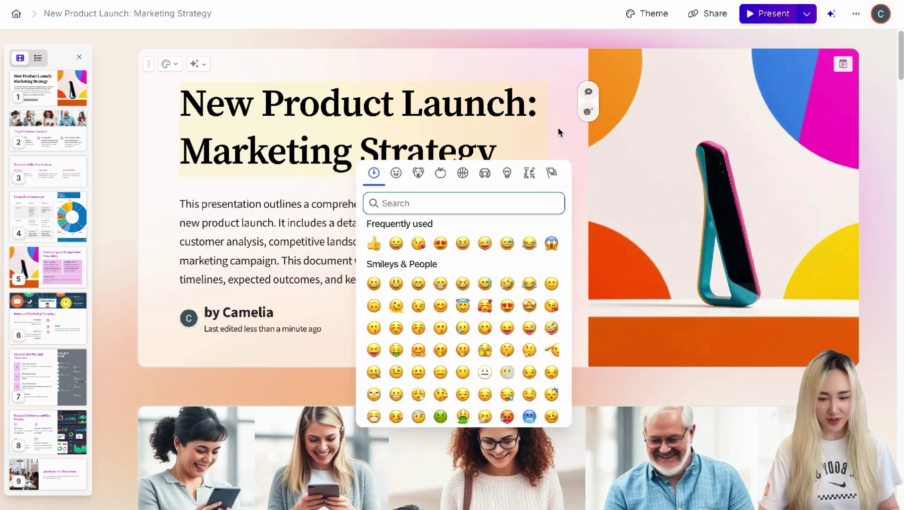
pyautogui.click(765, 55)
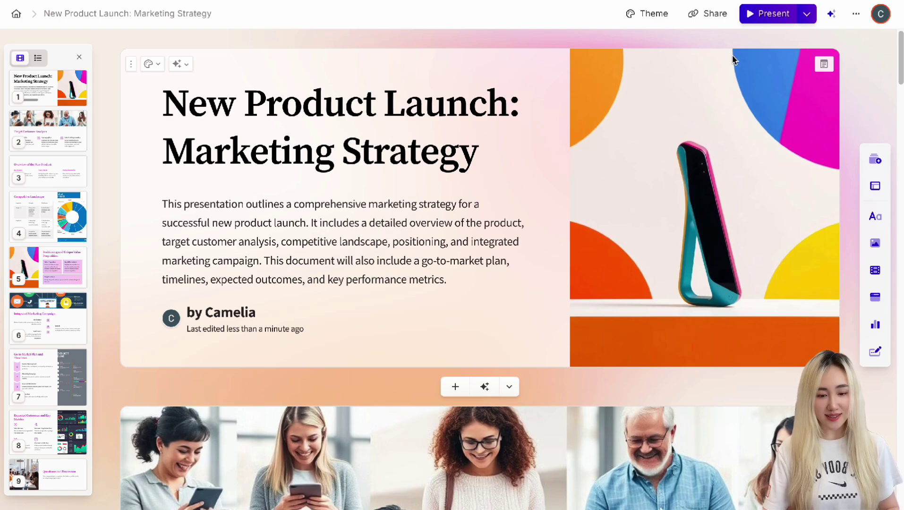
# Present the deck full screen, advance through the first cards past Competitive Landscape, and return to editing.
pyautogui.click(777, 20)
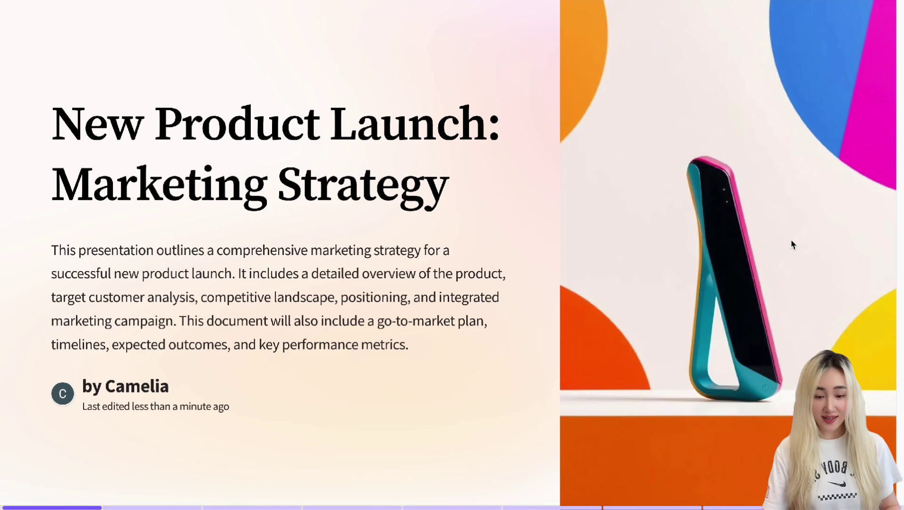
pyautogui.press('Right')
pyautogui.press('Right')
pyautogui.press('Right')
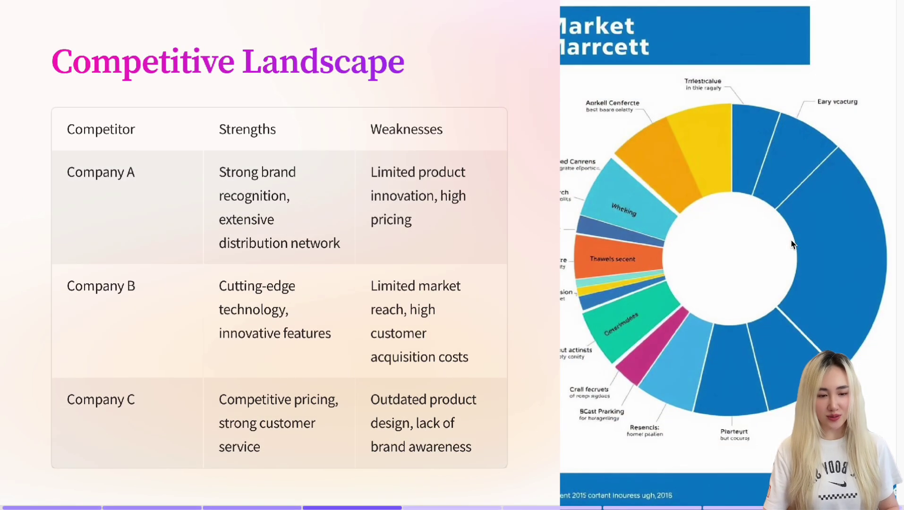
pyautogui.press('Right')
pyautogui.press('Escape')
# Replace the third card's heading with "you can change this to whatever you want...".
pyautogui.hotkey('ctrl', 'a')
pyautogui.press('BackSpace')
pyautogui.write('you can change this to what')
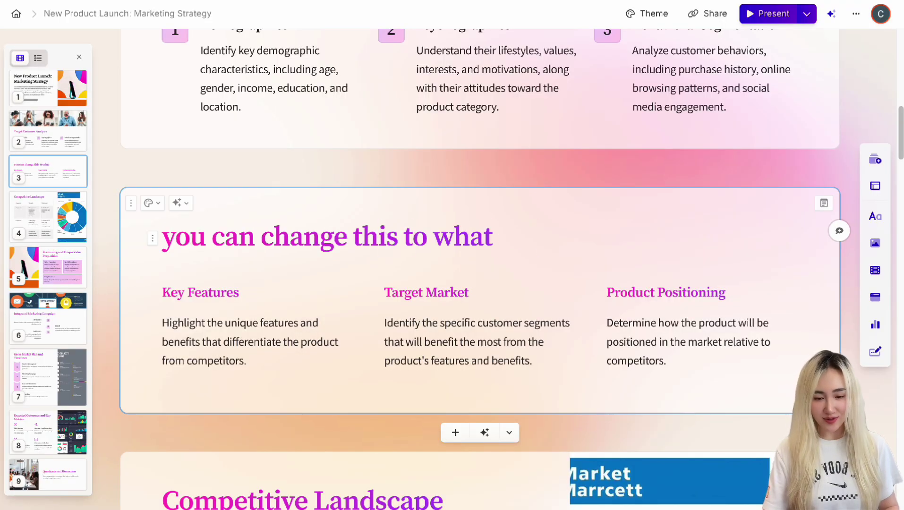
pyautogui.write('ever you want...')
# Insert a column before the Target Market column on the third card and enter "new" in it.
pyautogui.click(483, 274)
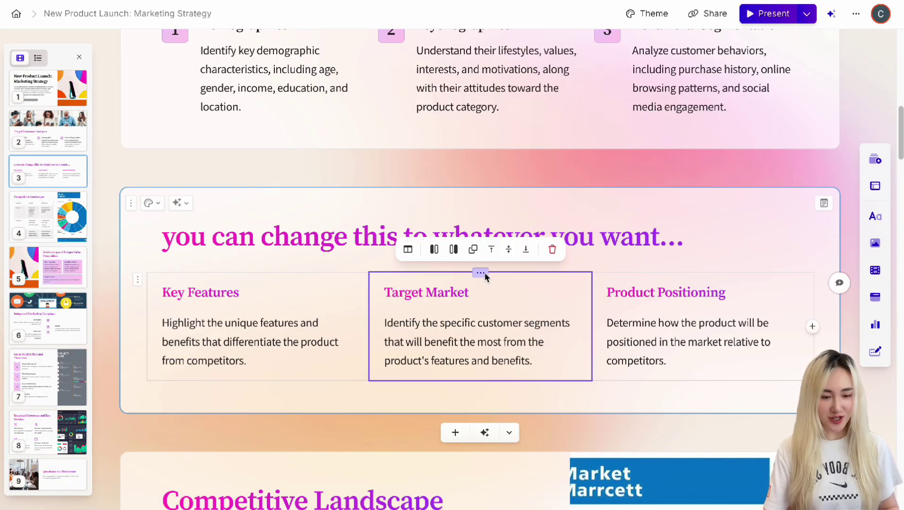
pyautogui.click(434, 250)
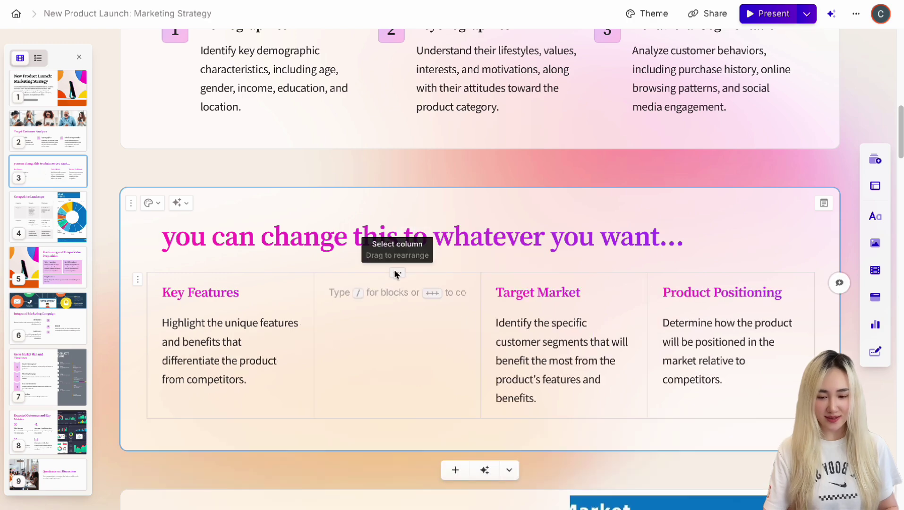
pyautogui.click(412, 317)
pyautogui.press('BackSpace')
pyautogui.write('new')
pyautogui.press('BackSpace')
pyautogui.press('BackSpace')
pyautogui.press('BackSpace')
pyautogui.click(479, 273)
pyautogui.click(434, 249)
pyautogui.click(424, 305)
pyautogui.write('new')
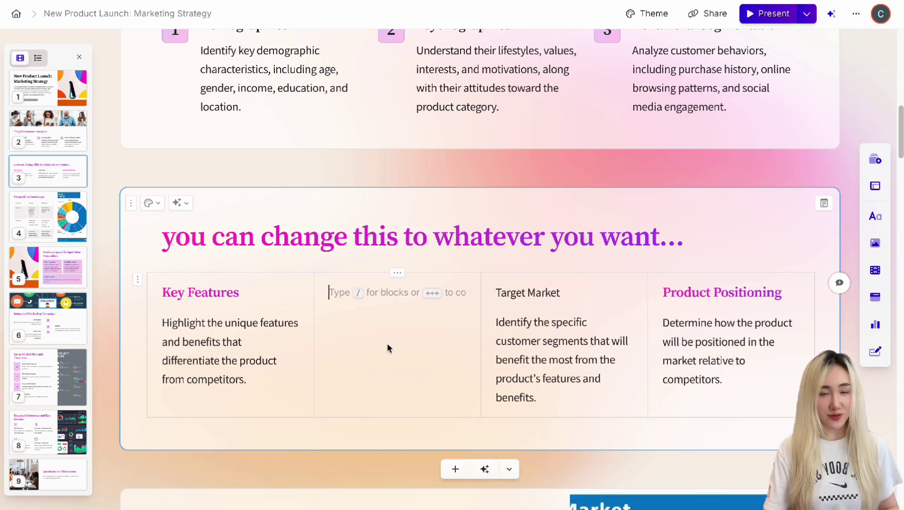
# Color the word "new" in the added column green.
pyautogui.doubleClick(339, 292)
pyautogui.click(206, 266)
pyautogui.click(319, 429)
pyautogui.click(206, 266)
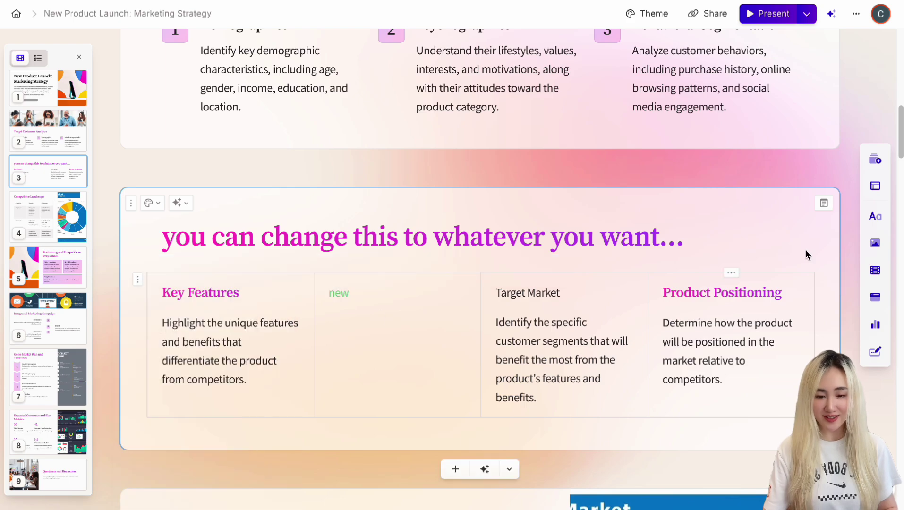
# Add the speaker note "this is a note" to the third card.
pyautogui.click(825, 203)
pyautogui.write('this is a note')
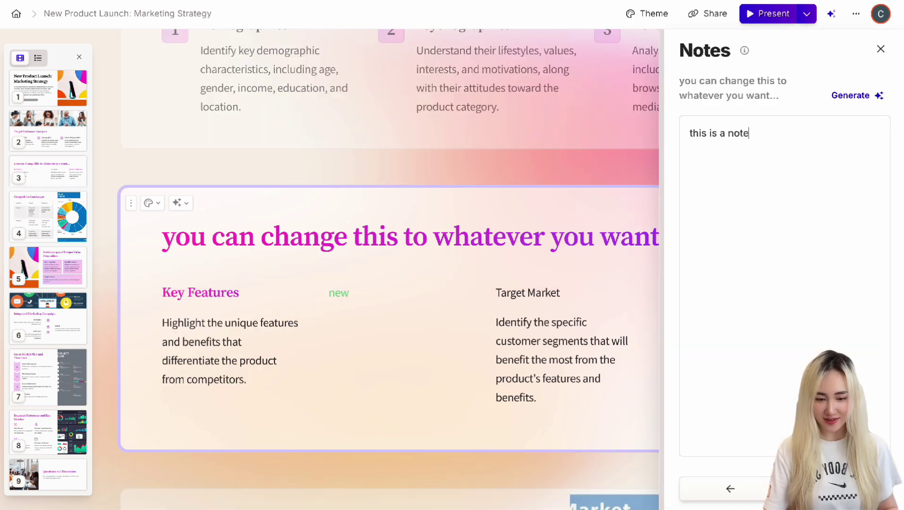
pyautogui.scroll(-3, 389, 264)
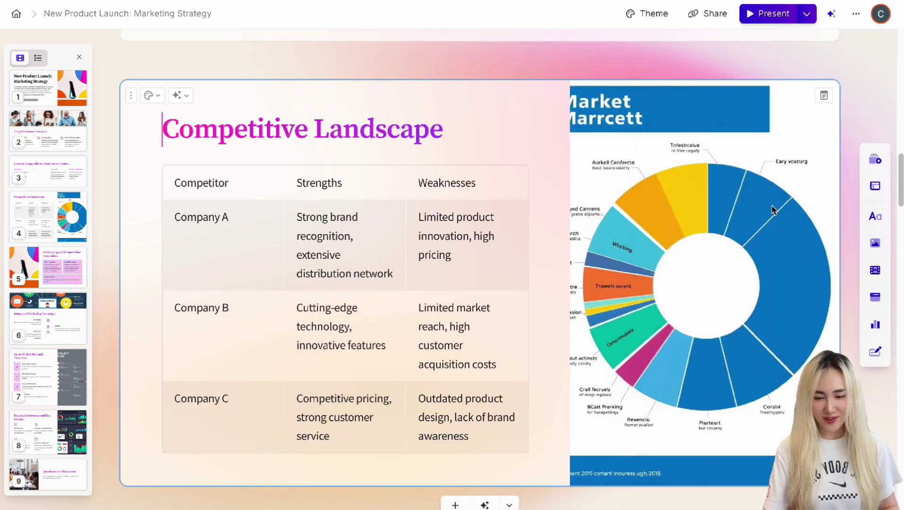
# Review the restyled cards from Target Customer Analysis through Positioning and Unique Value Proposition.
pyautogui.scroll(15, 772, 207)
pyautogui.click(732, 428)
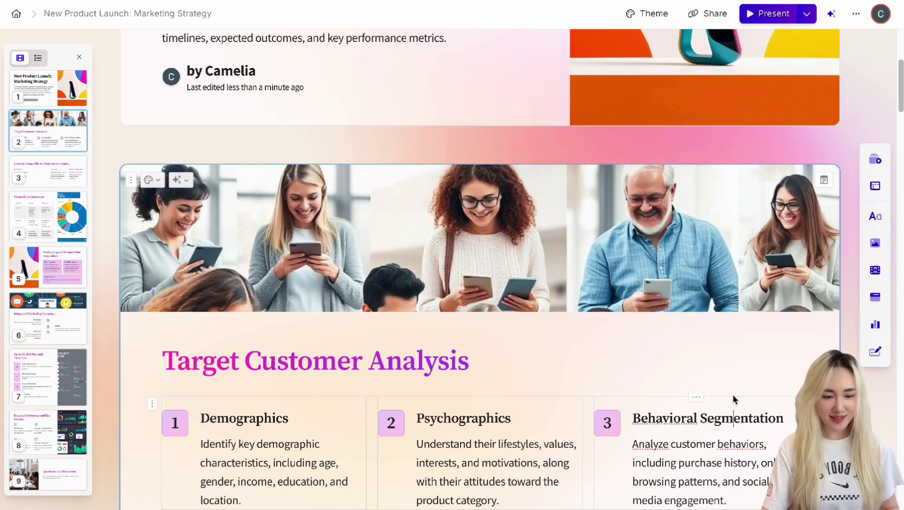
pyautogui.scroll(1, 735, 400)
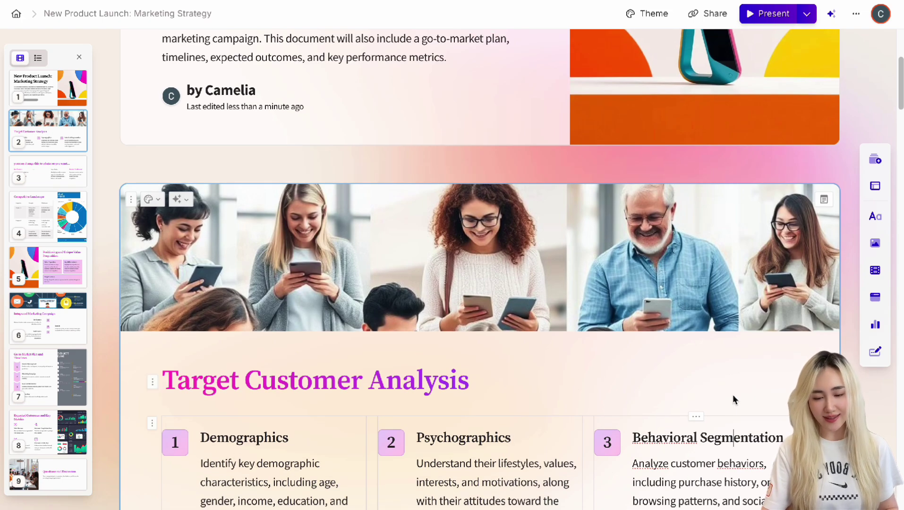
pyautogui.scroll(-10, 734, 400)
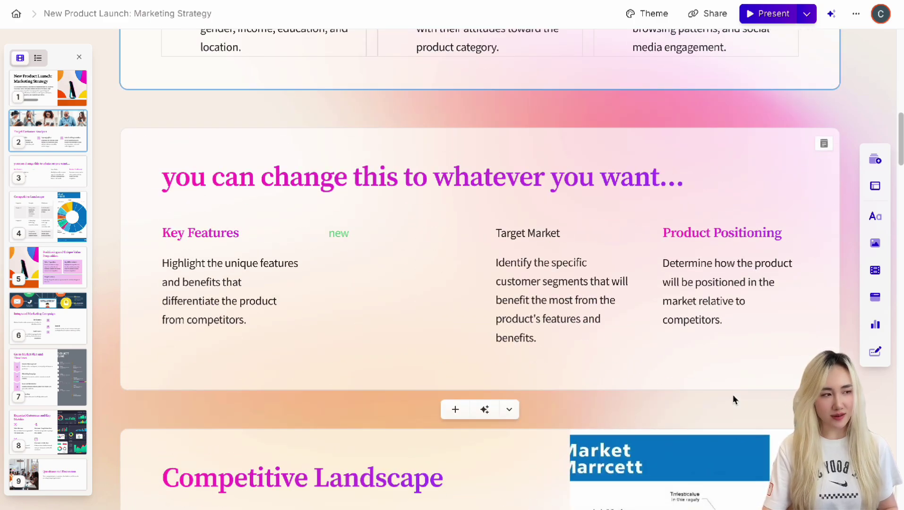
pyautogui.scroll(-8, 733, 399)
pyautogui.scroll(-8, 734, 399)
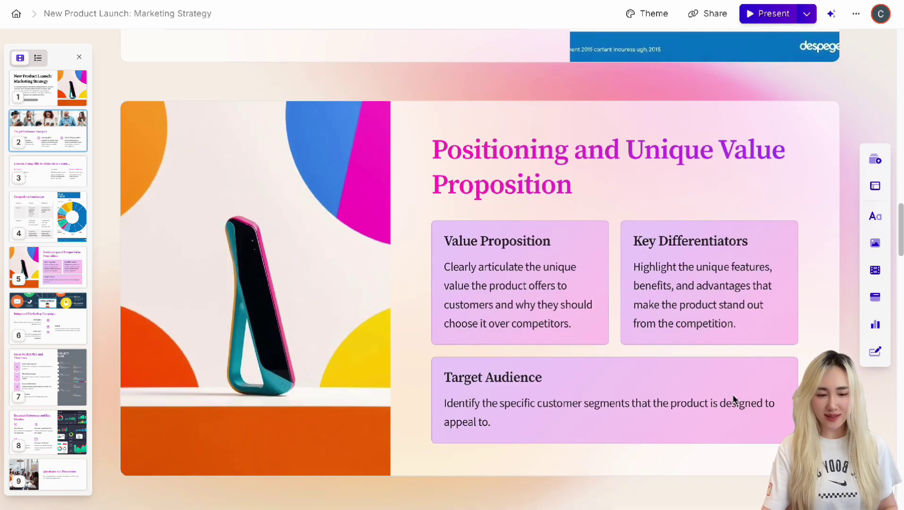